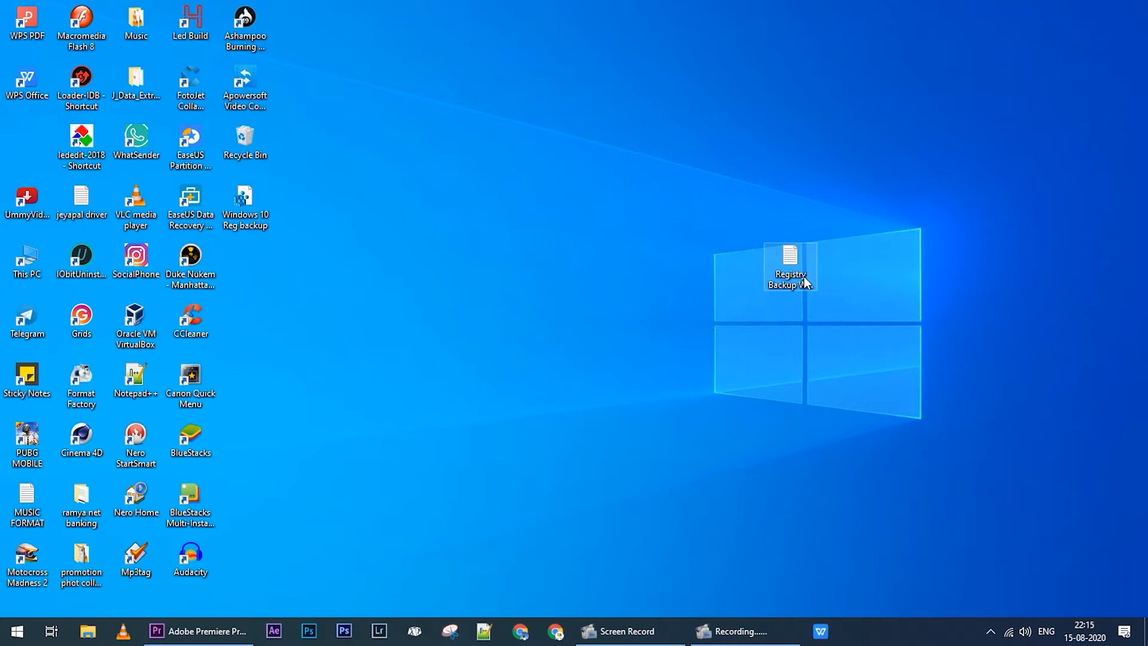
Step: Search Windows for "reg" and open the Registry Editor
{"action": "key", "text": "super"}
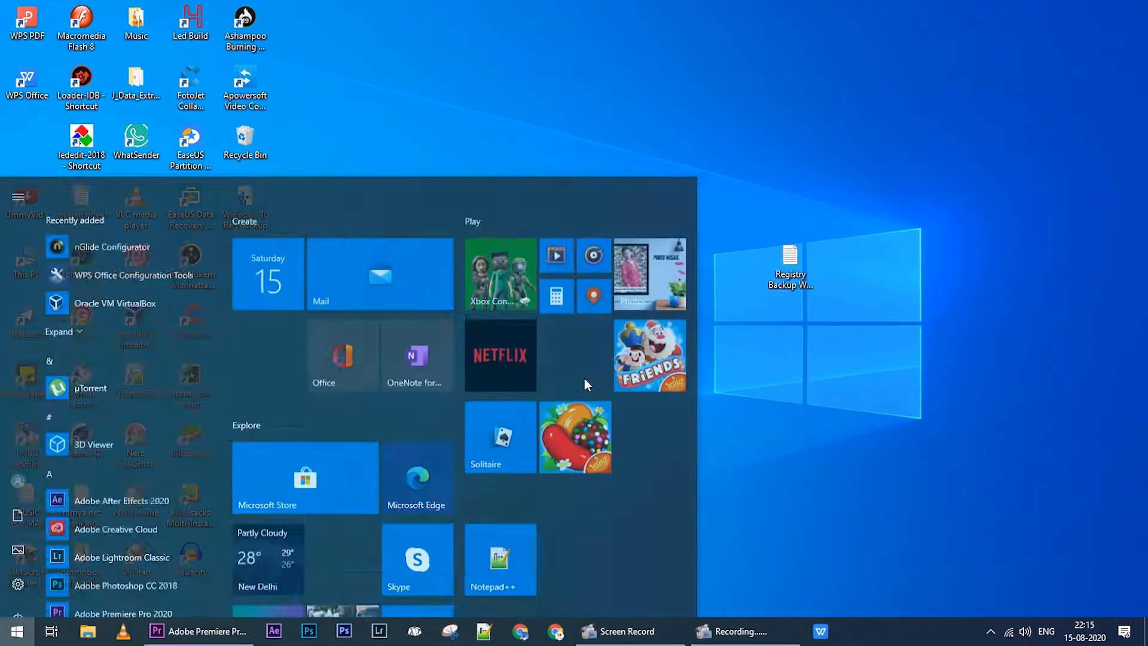
{"action": "type", "text": "reg"}
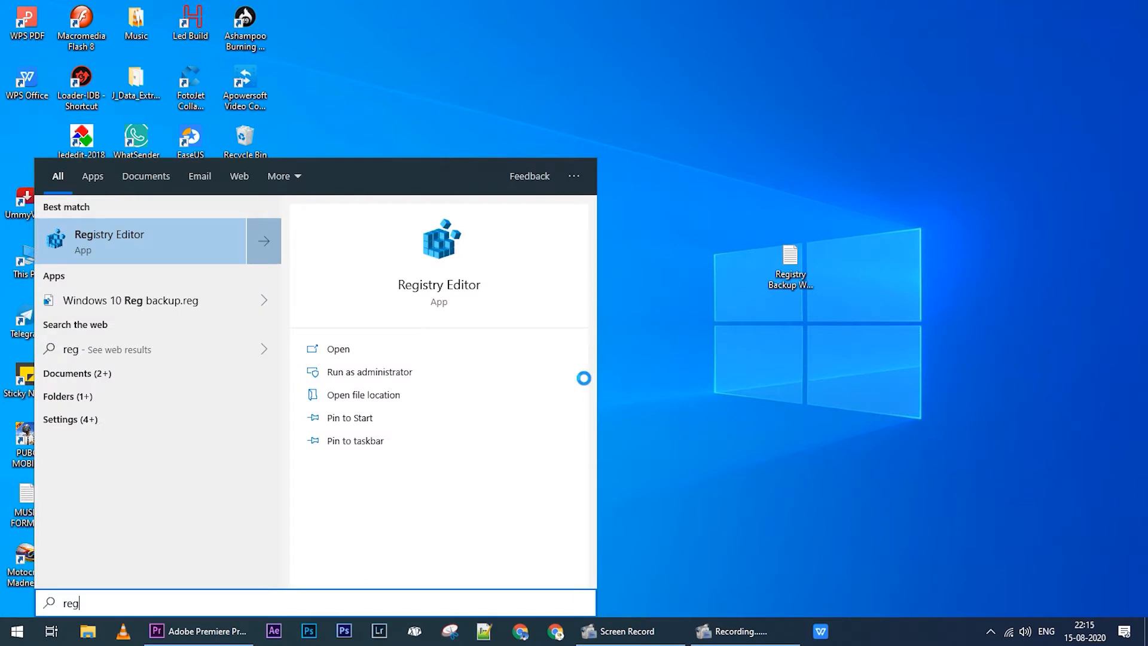
{"action": "left_click", "coordinate": [90, 239]}
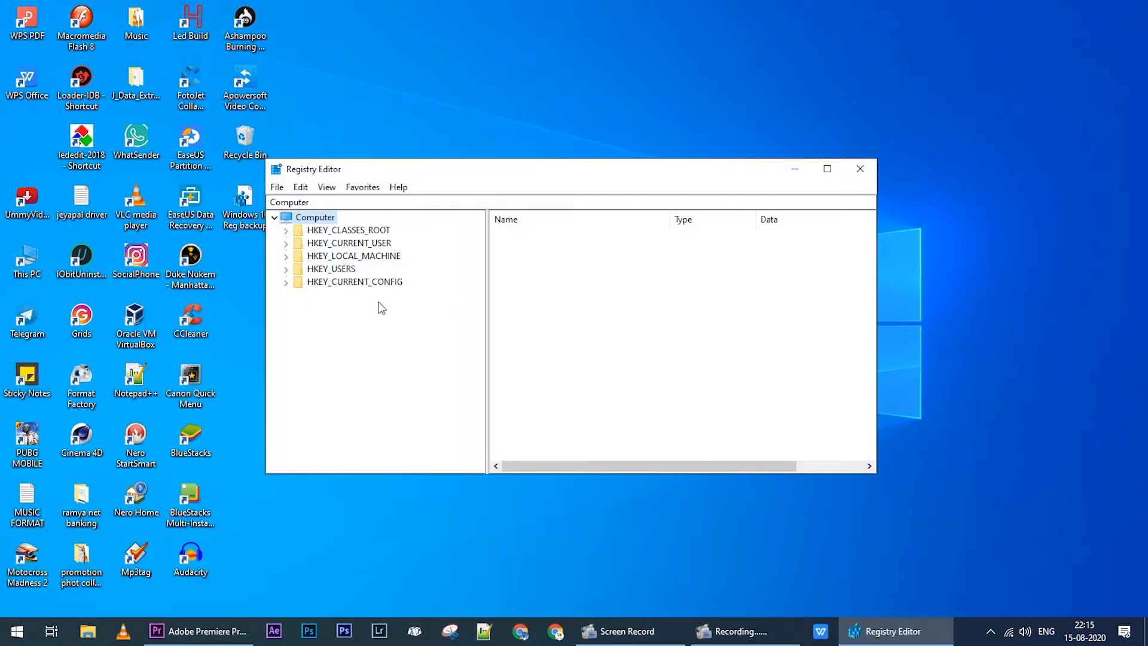
Step: Export the entire registry to the Desktop as "backup registry" and close the Registry Editor
{"action": "left_click", "coordinate": [277, 187]}
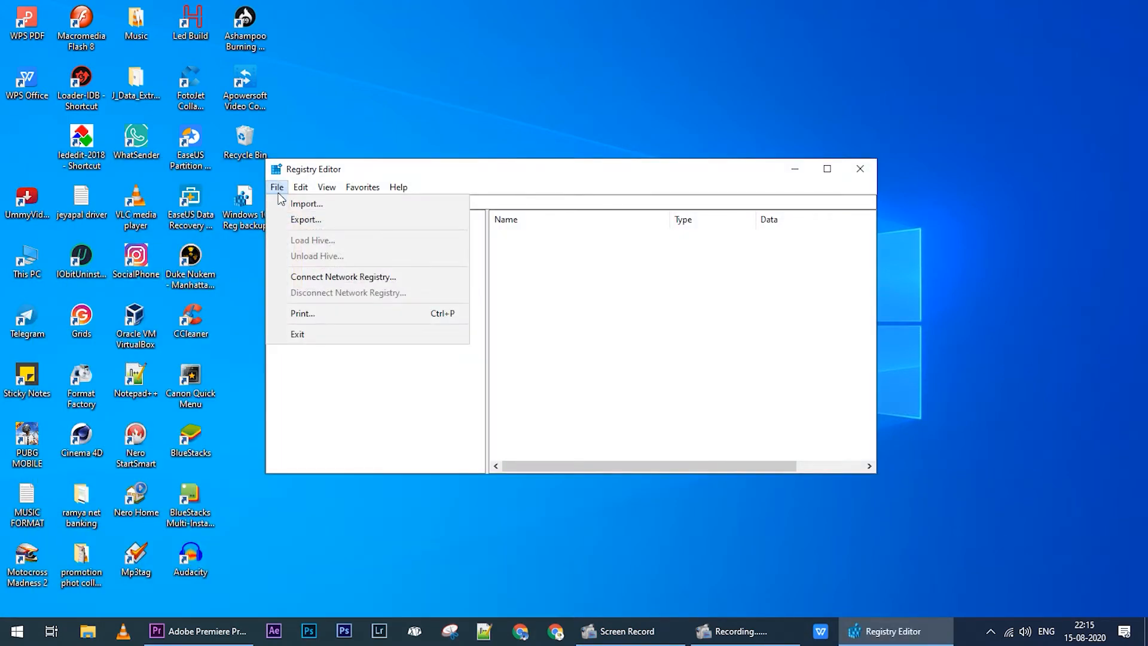
{"action": "left_click", "coordinate": [305, 220]}
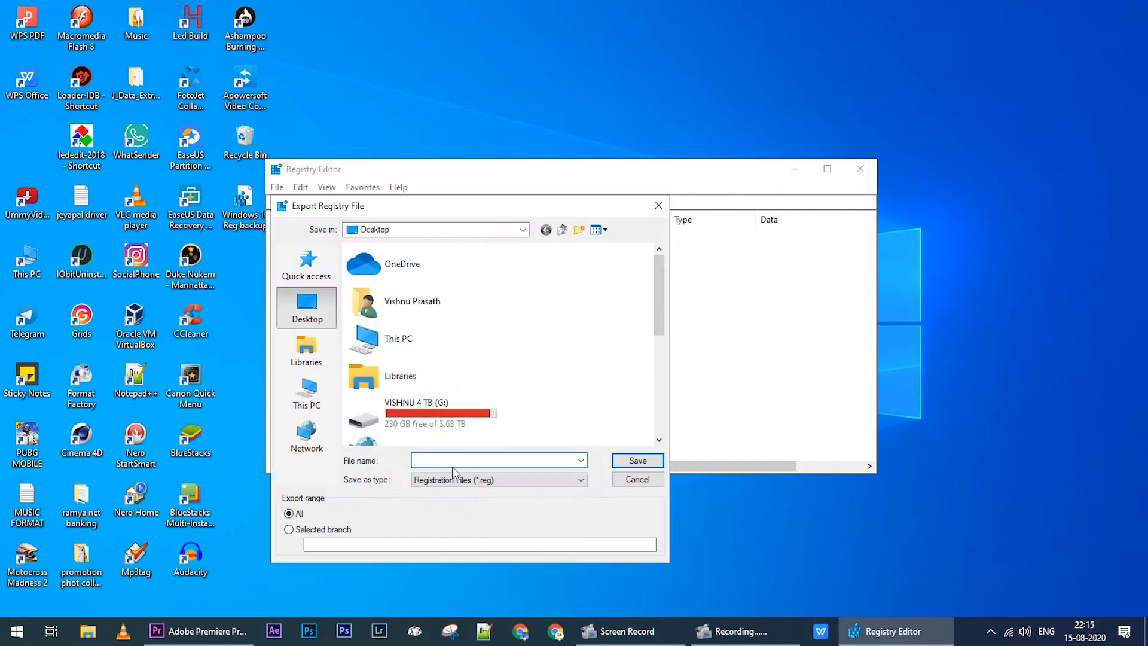
{"action": "type", "text": "ba"}
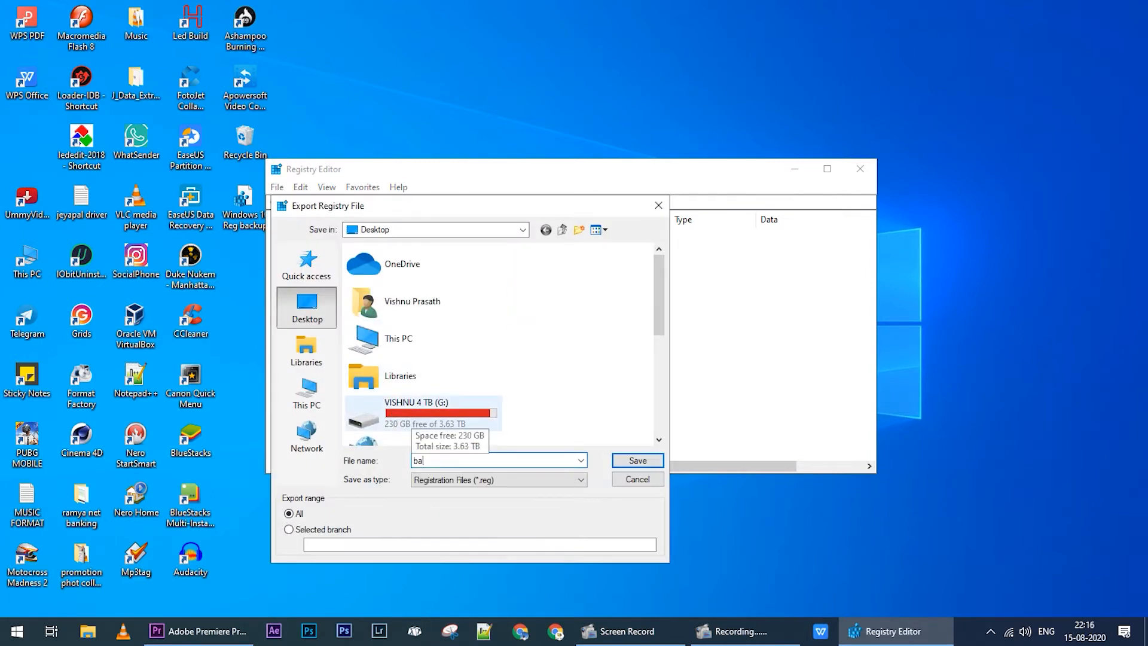
{"action": "type", "text": "ckup registry"}
{"action": "left_click", "coordinate": [646, 461]}
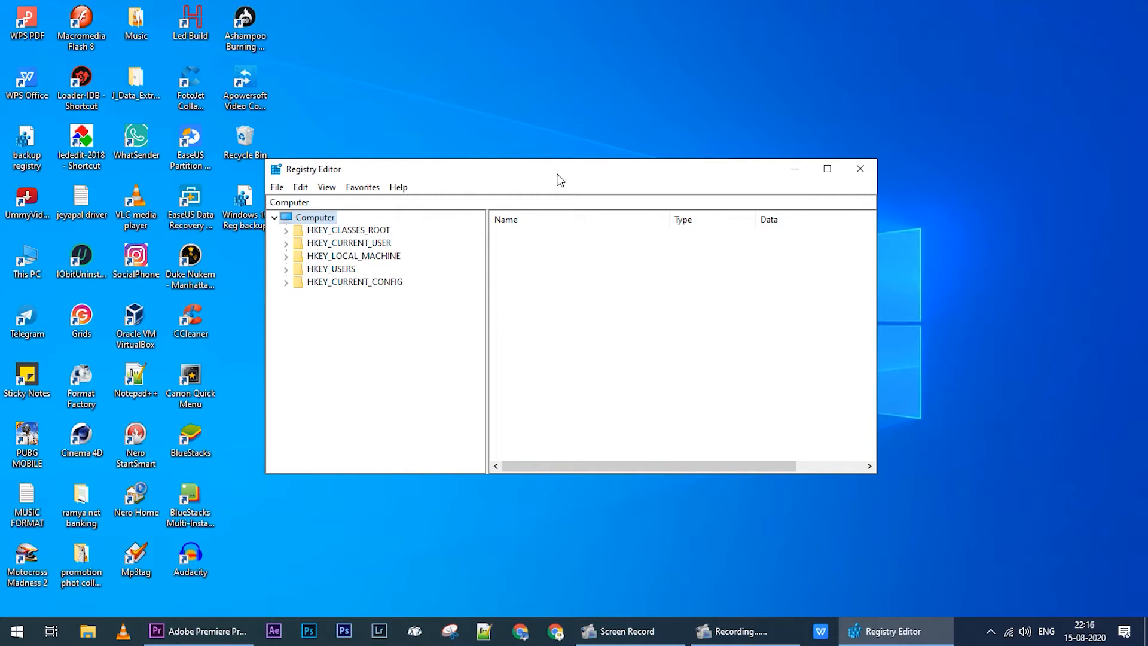
{"action": "left_click_drag", "start_coordinate": [557, 175], "coordinate": [610, 172]}
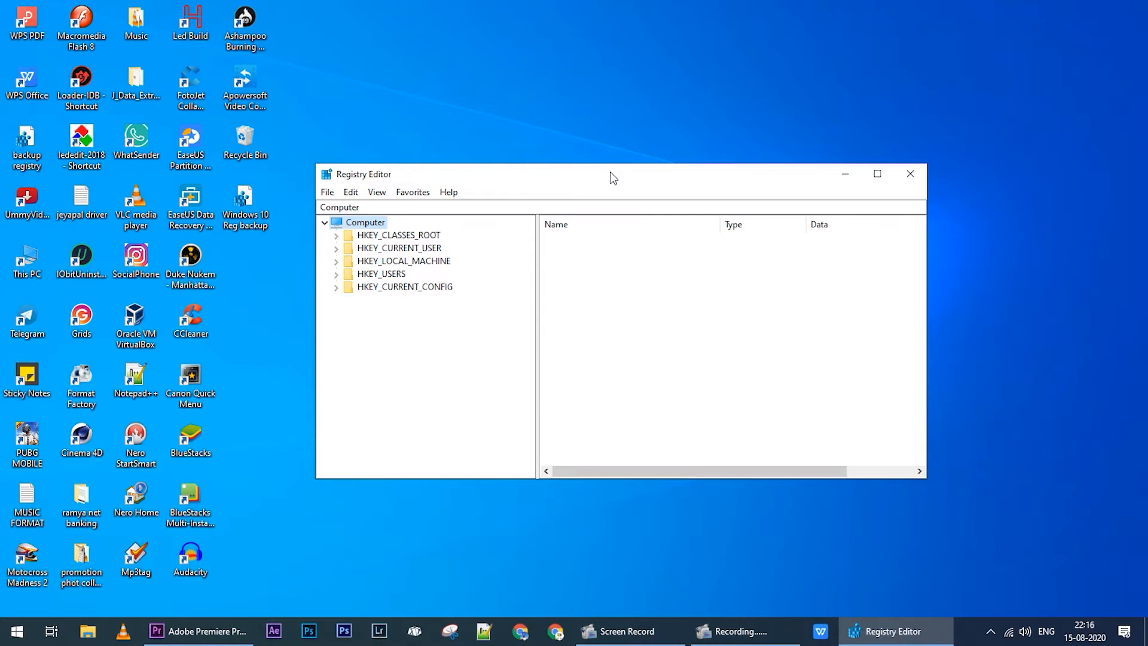
{"action": "left_click", "coordinate": [911, 174]}
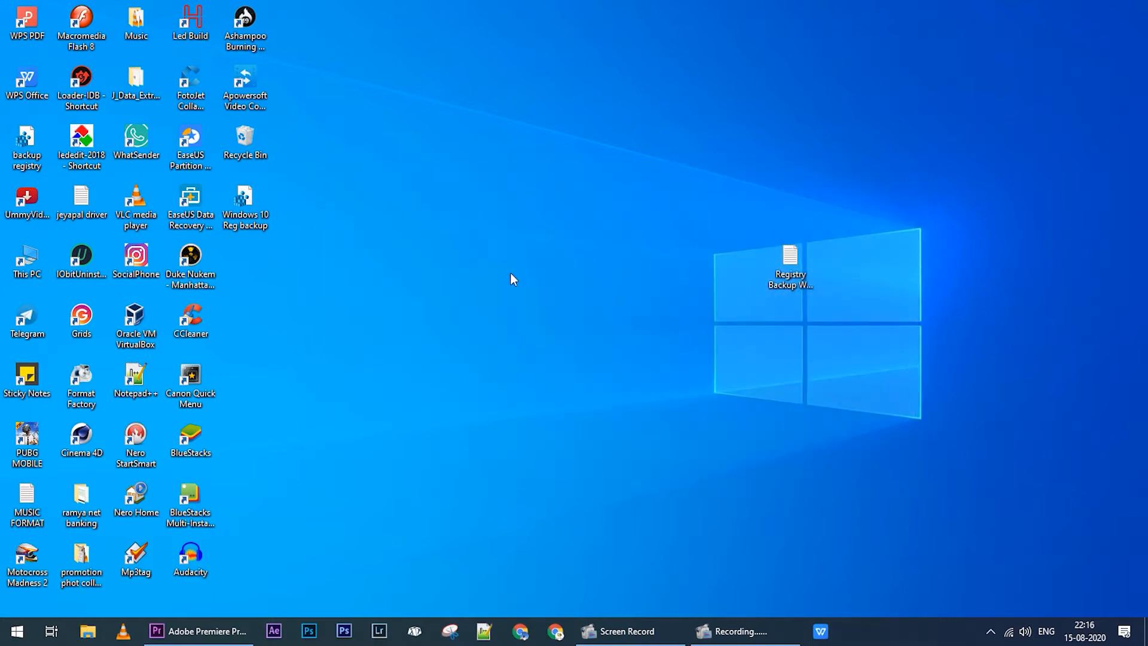
{"action": "right_click", "coordinate": [472, 252]}
{"action": "left_click", "coordinate": [509, 291]}
{"action": "right_click", "coordinate": [528, 335]}
{"action": "left_click", "coordinate": [589, 382]}
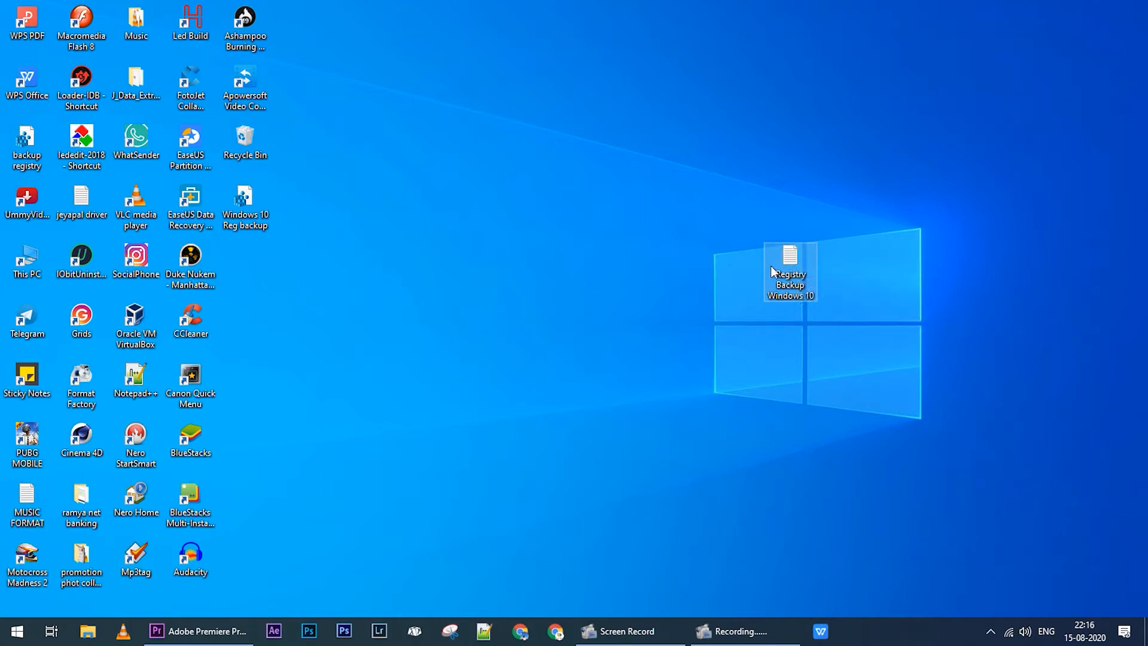
Step: Copy the entire text of the Registry Backup Windows 10 file on the desktop and close the file
{"action": "double_click", "coordinate": [790, 263]}
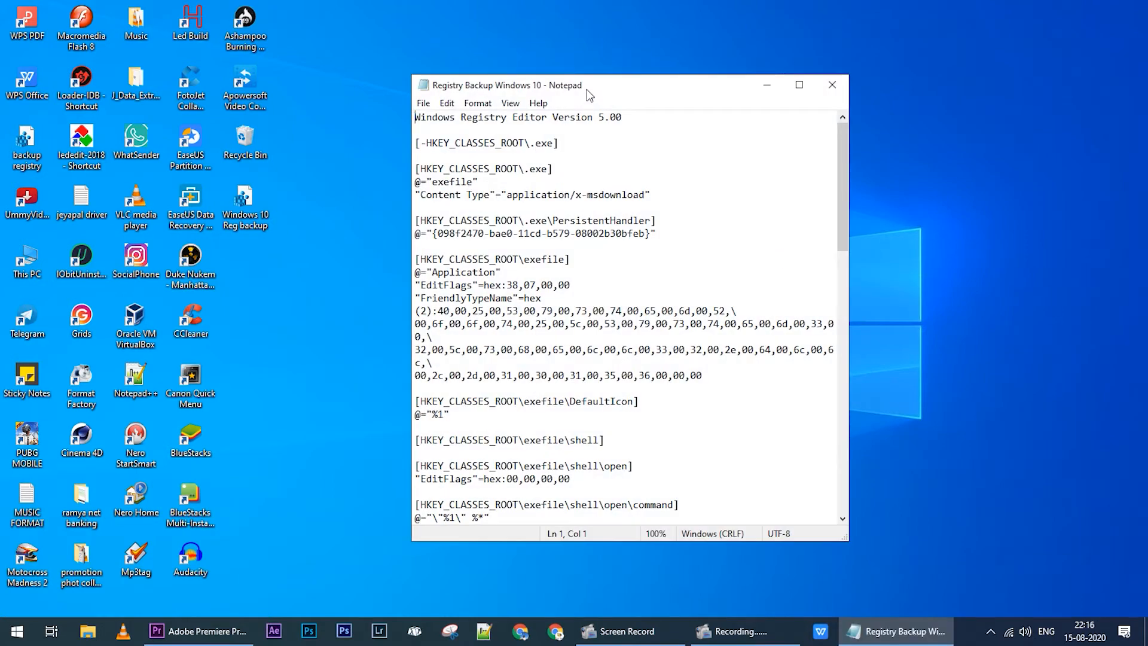
{"action": "double_click", "coordinate": [591, 91]}
{"action": "left_click_drag", "start_coordinate": [4, 37], "coordinate": [539, 596]}
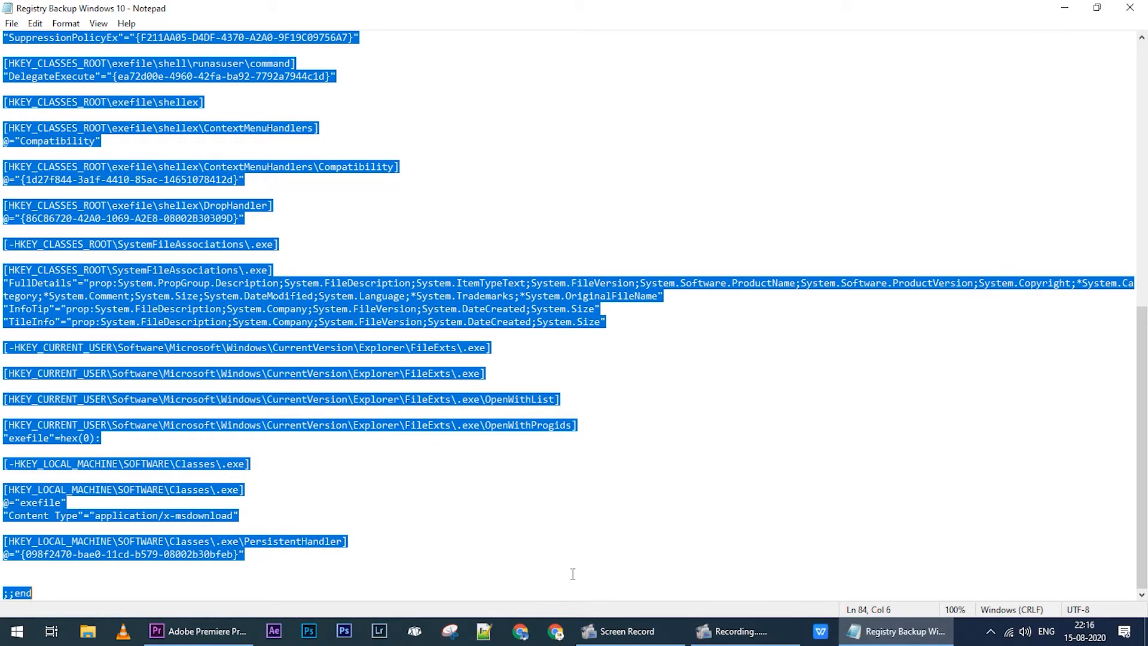
{"action": "left_click", "coordinate": [216, 259]}
{"action": "key", "text": "ctrl+a"}
{"action": "scroll", "coordinate": [955, 173], "scroll_direction": "up", "scroll_amount": 5}
{"action": "scroll", "coordinate": [955, 173], "scroll_direction": "up", "scroll_amount": 9}
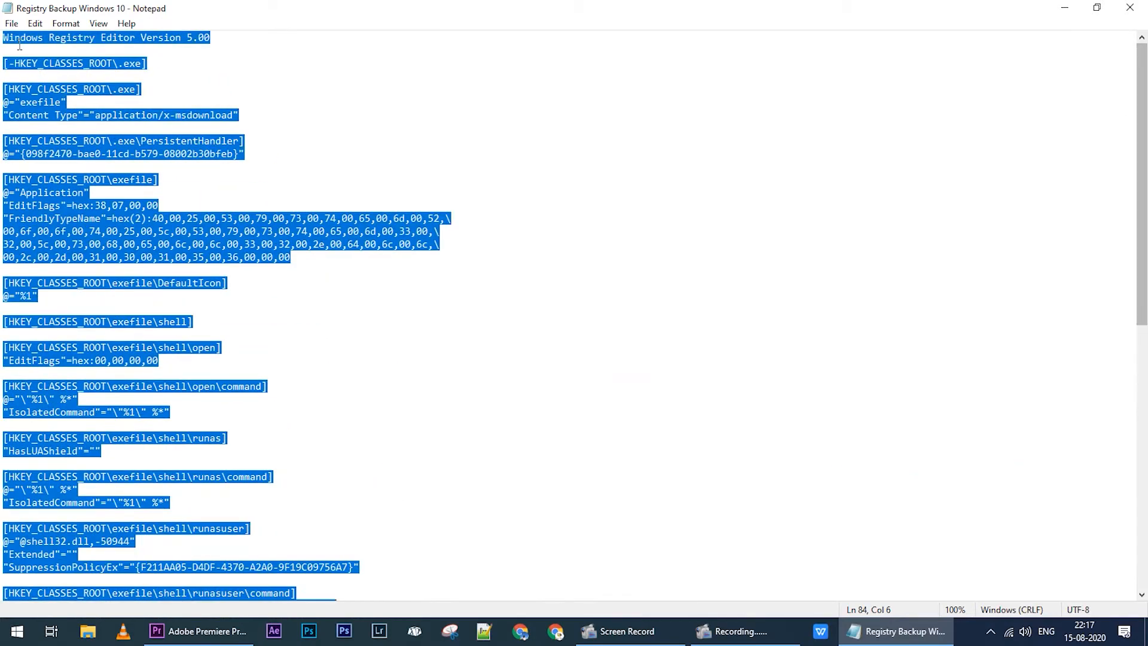
{"action": "mouse_move", "coordinate": [1143, 195]}
{"action": "left_mouse_down"}
{"action": "mouse_move", "coordinate": [1141, 478]}
{"action": "mouse_move", "coordinate": [1146, 205]}
{"action": "left_mouse_up"}
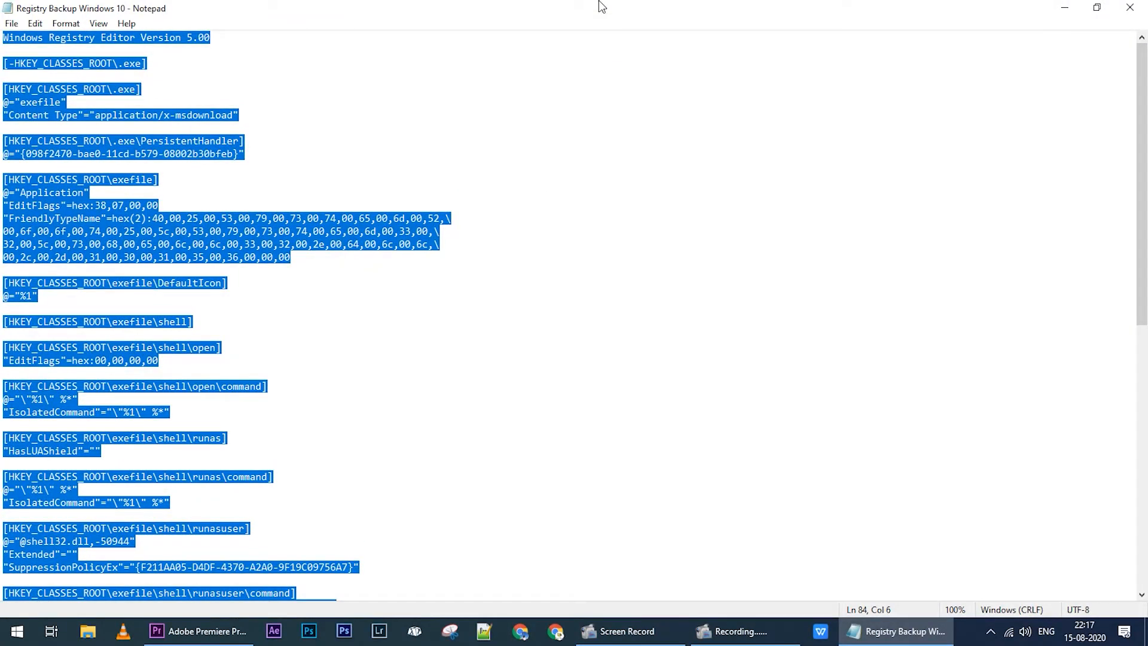
{"action": "left_click", "coordinate": [1130, 7]}
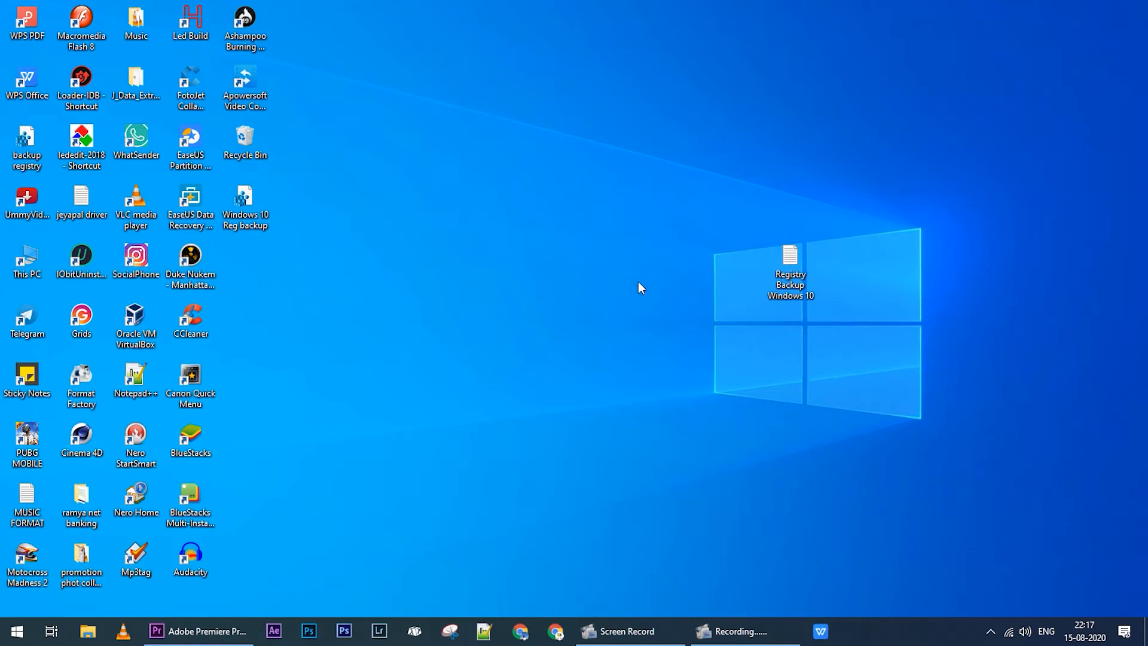
Step: Open Notepad++ and create a new blank document, closing the initial empty one
{"action": "key", "text": "super"}
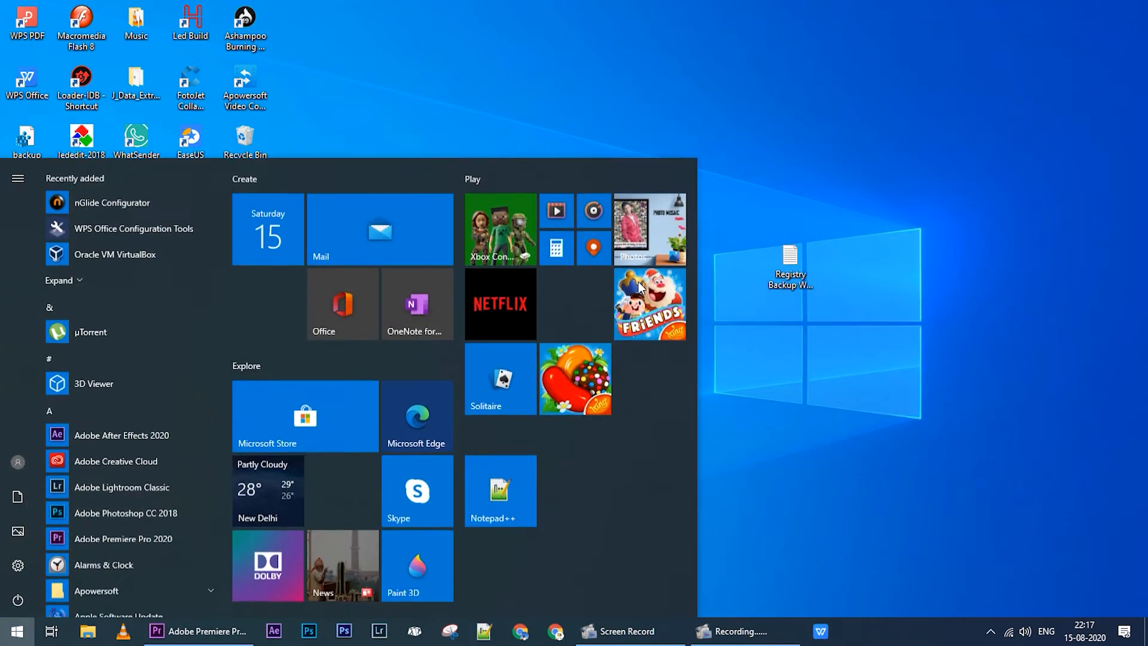
{"action": "type", "text": "notepad++"}
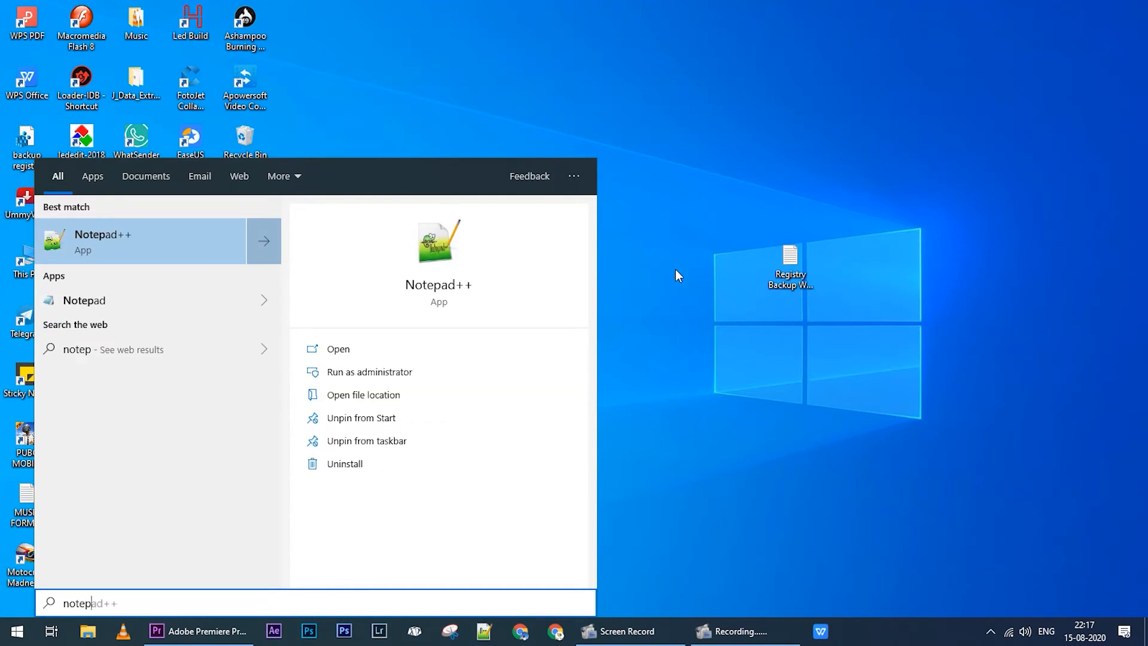
{"action": "left_click", "coordinate": [167, 234]}
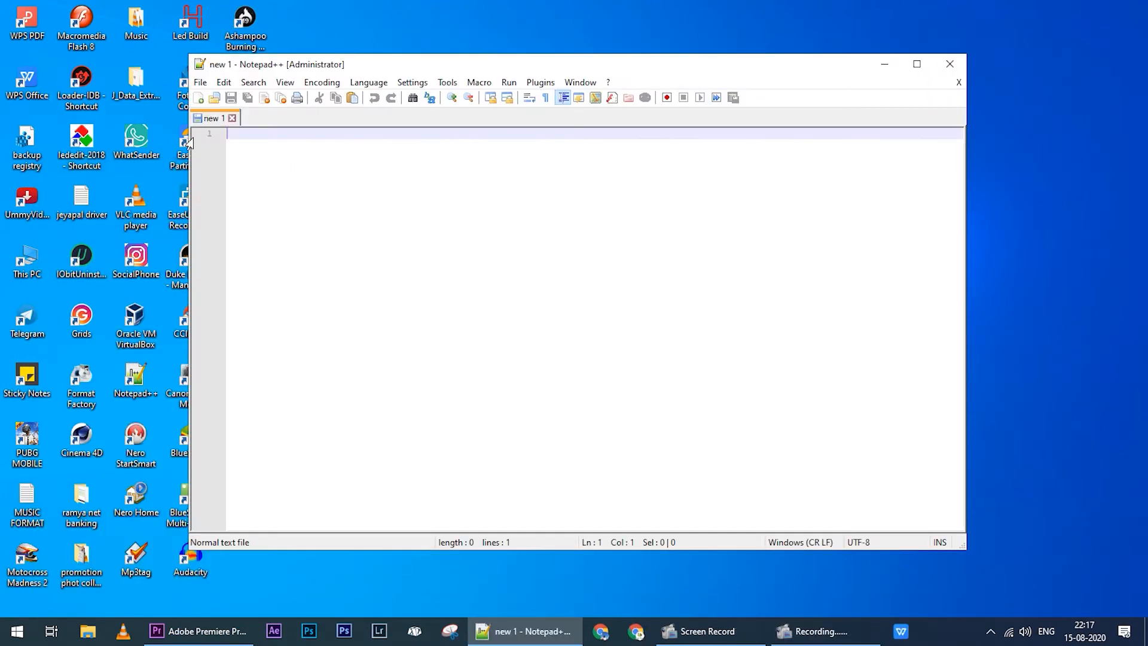
{"action": "double_click", "coordinate": [246, 121]}
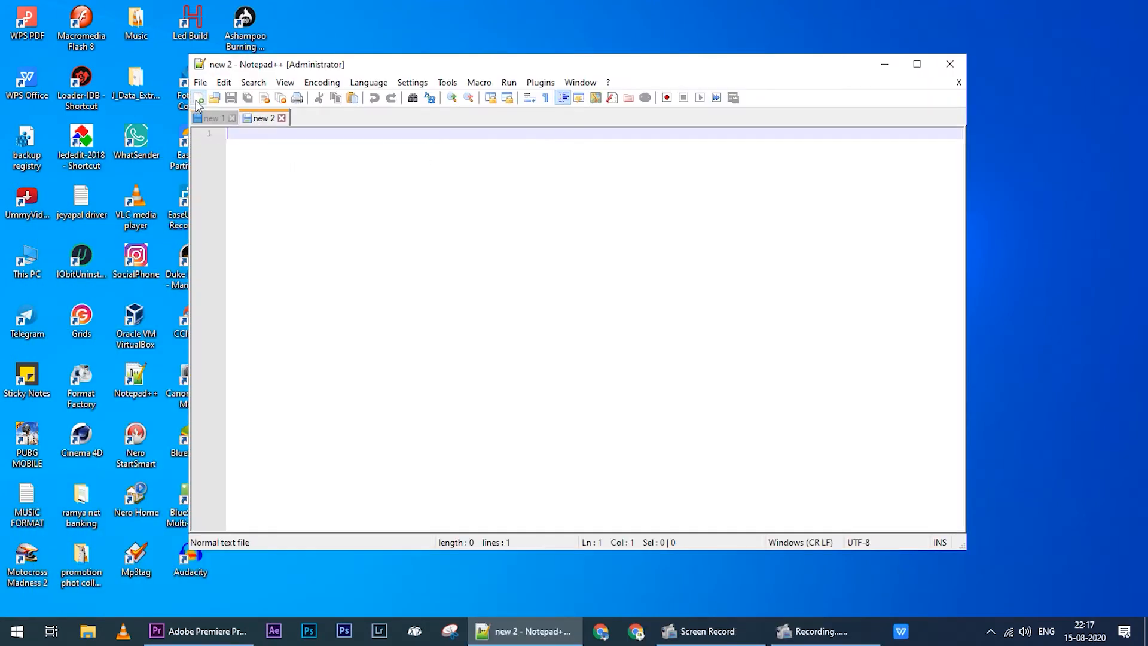
{"action": "left_click", "coordinate": [232, 118]}
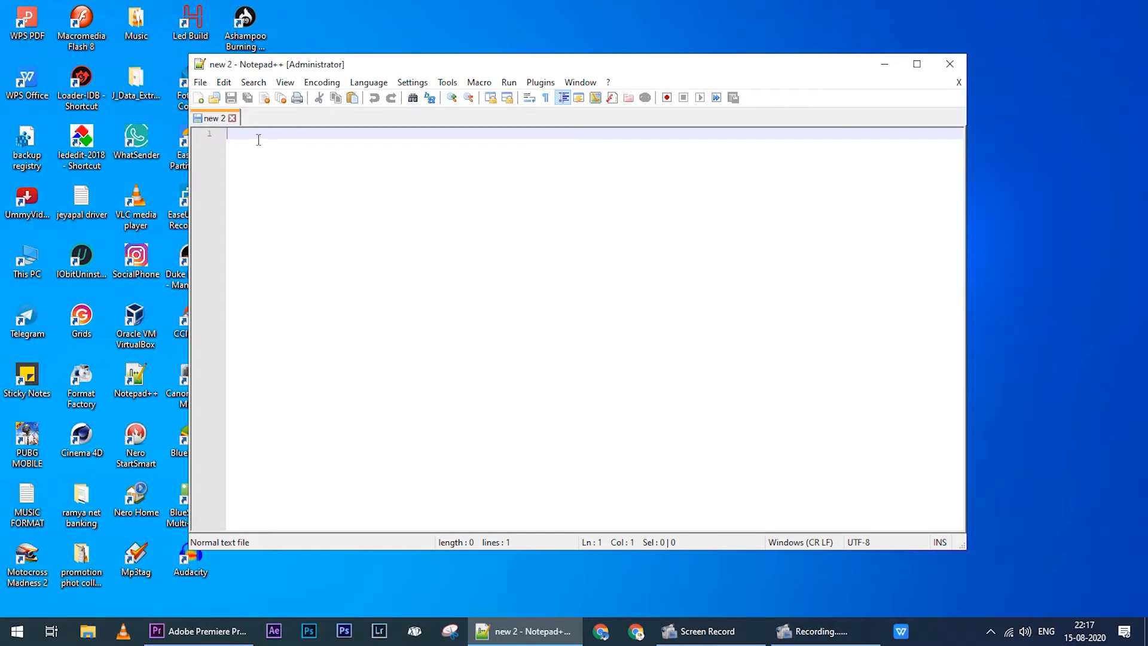
Step: Paste the copied registry text into the blank Notepad++ document
{"action": "key", "text": "ctrl+v"}
{"action": "scroll", "coordinate": [777, 313], "scroll_direction": "up", "scroll_amount": 7}
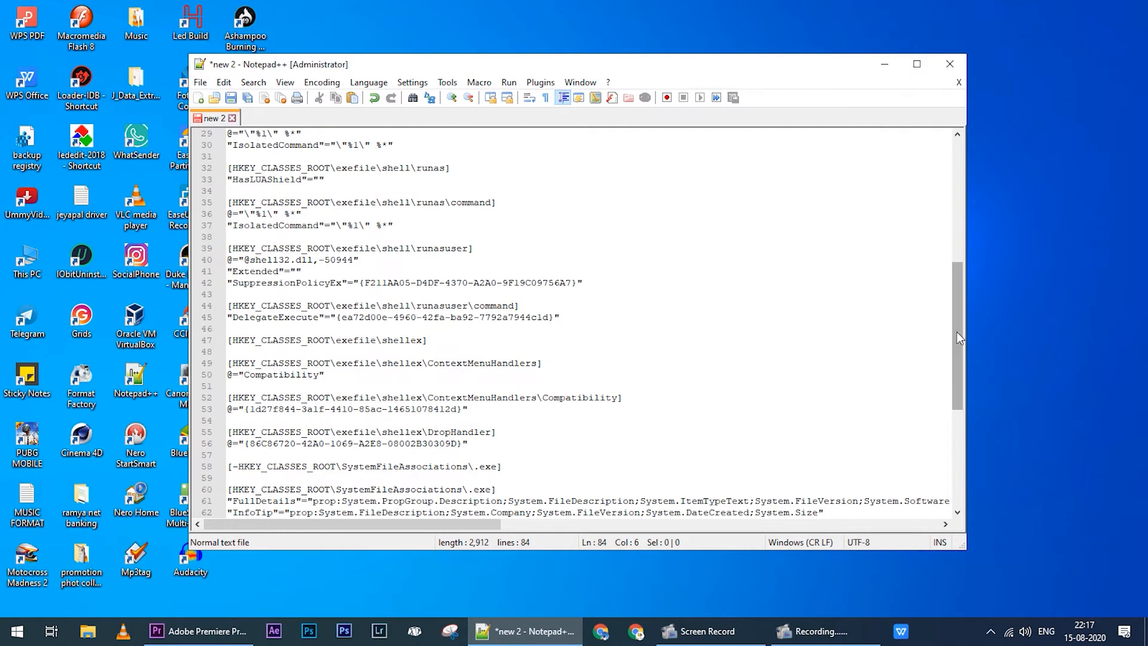
{"action": "left_click_drag", "start_coordinate": [957, 333], "coordinate": [945, 196]}
Step: Start saving the document under a new name on the Desktop, entering "registry" as the file name
{"action": "key", "text": "ctrl+s"}
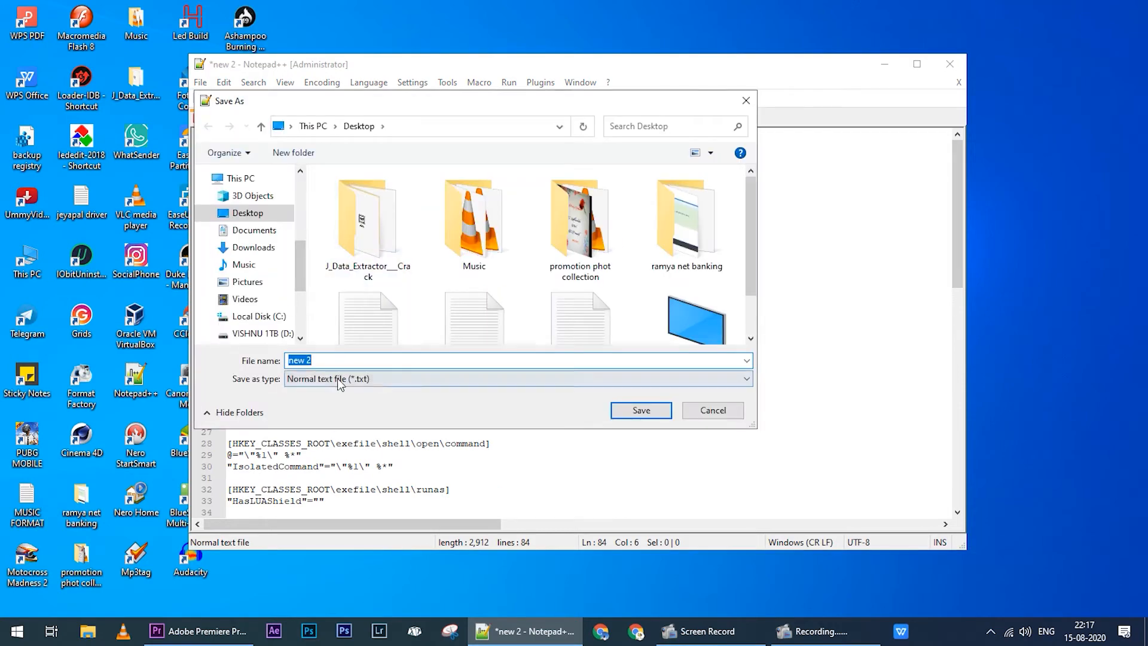
{"action": "left_click", "coordinate": [697, 411]}
{"action": "left_click", "coordinate": [201, 81]}
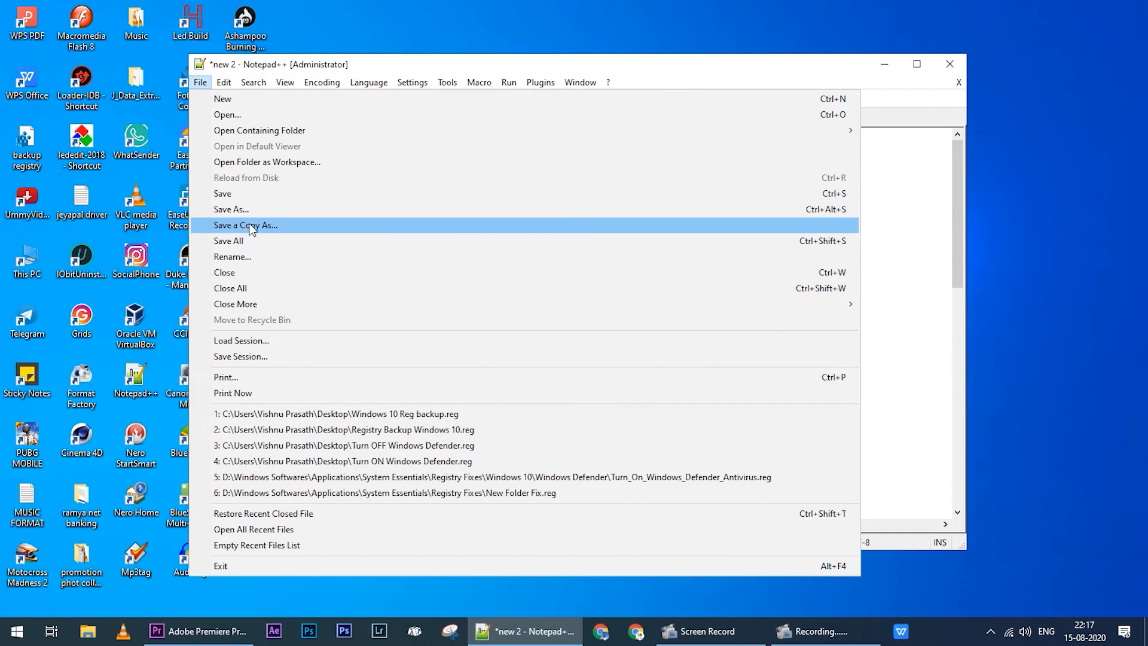
{"action": "left_click", "coordinate": [251, 227]}
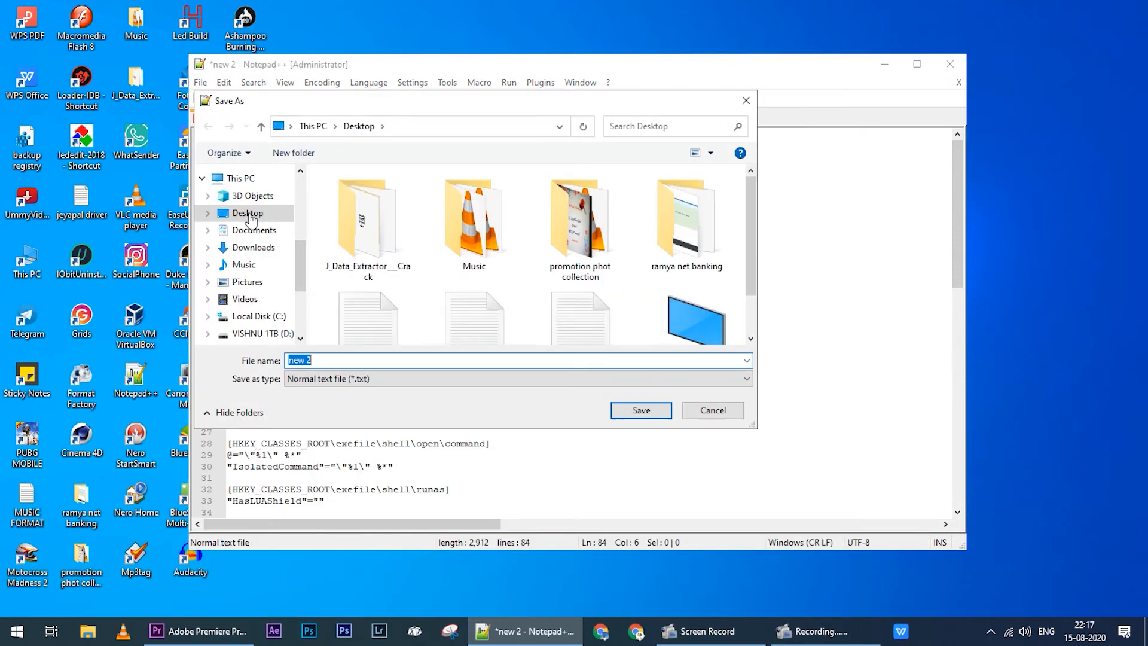
{"action": "left_click", "coordinate": [588, 298]}
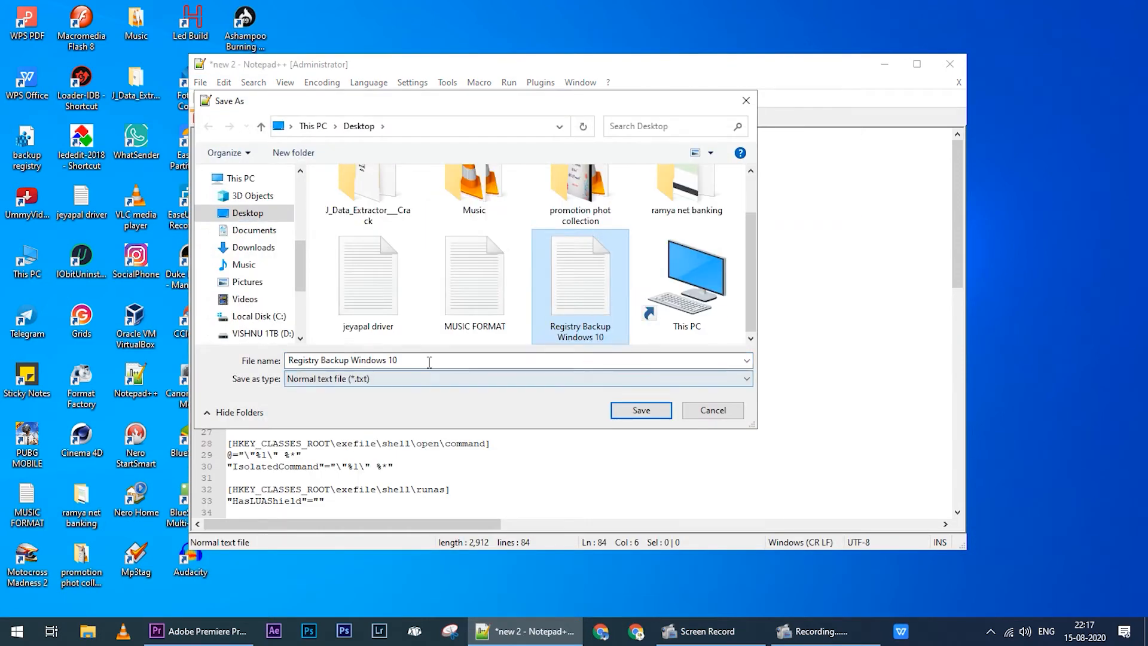
{"action": "left_click", "coordinate": [427, 361]}
{"action": "type", "text": "registry"}
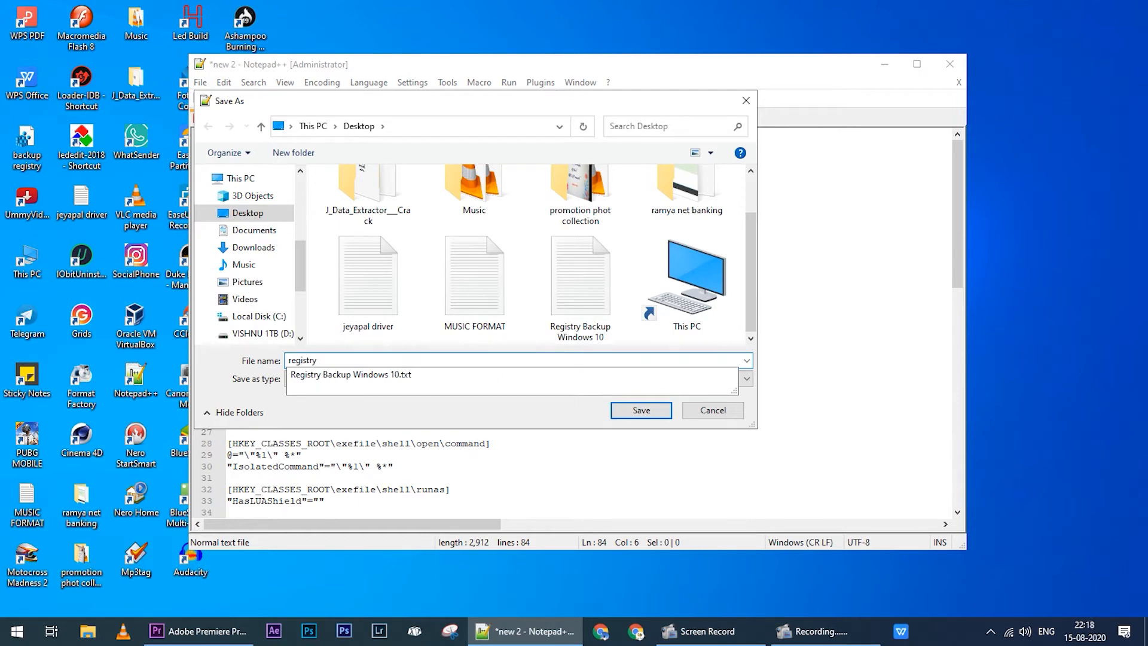
Step: Set the save type to registry file (*.reg), save the document and look through its contents
{"action": "left_click", "coordinate": [347, 380]}
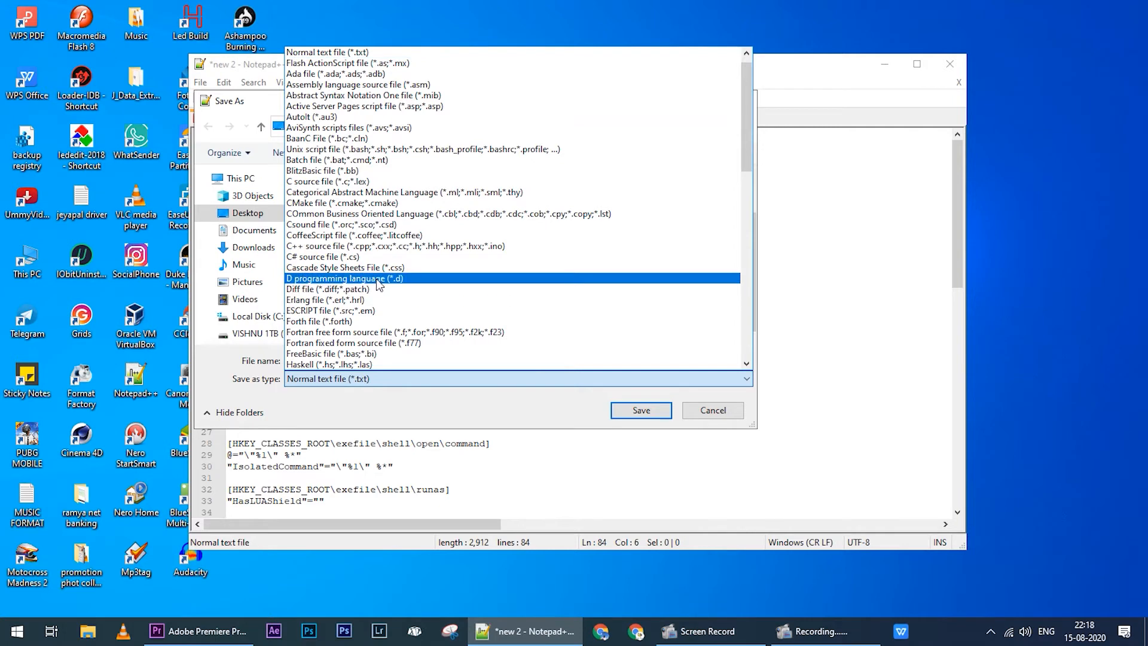
{"action": "scroll", "coordinate": [378, 284], "scroll_direction": "down", "scroll_amount": 11}
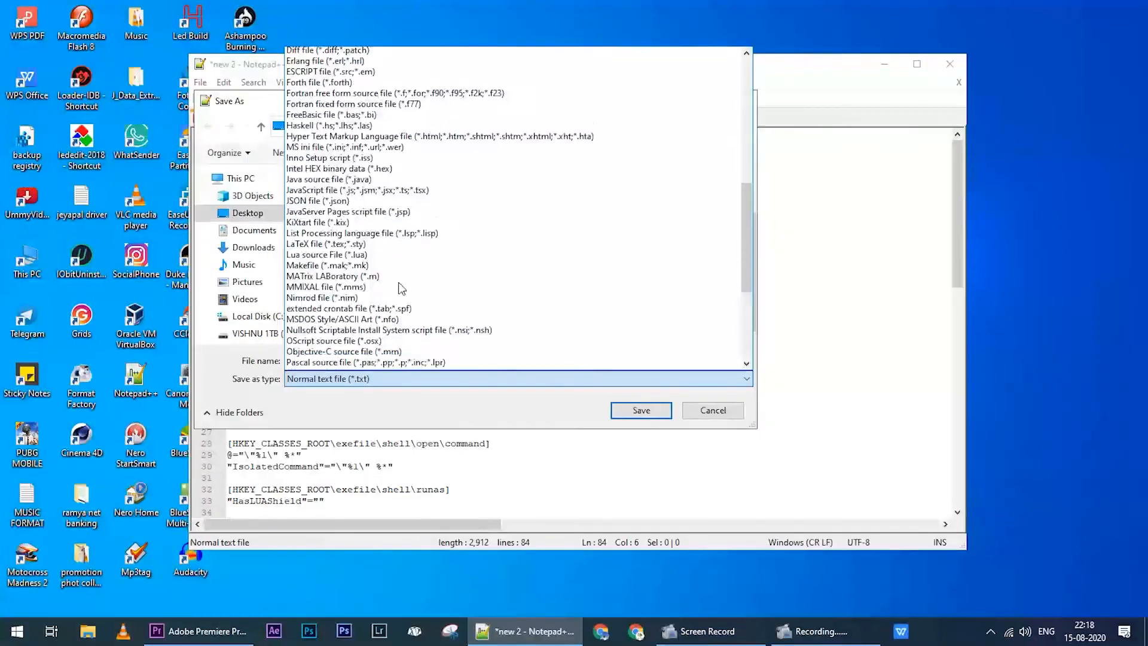
{"action": "scroll", "coordinate": [400, 289], "scroll_direction": "down", "scroll_amount": 6}
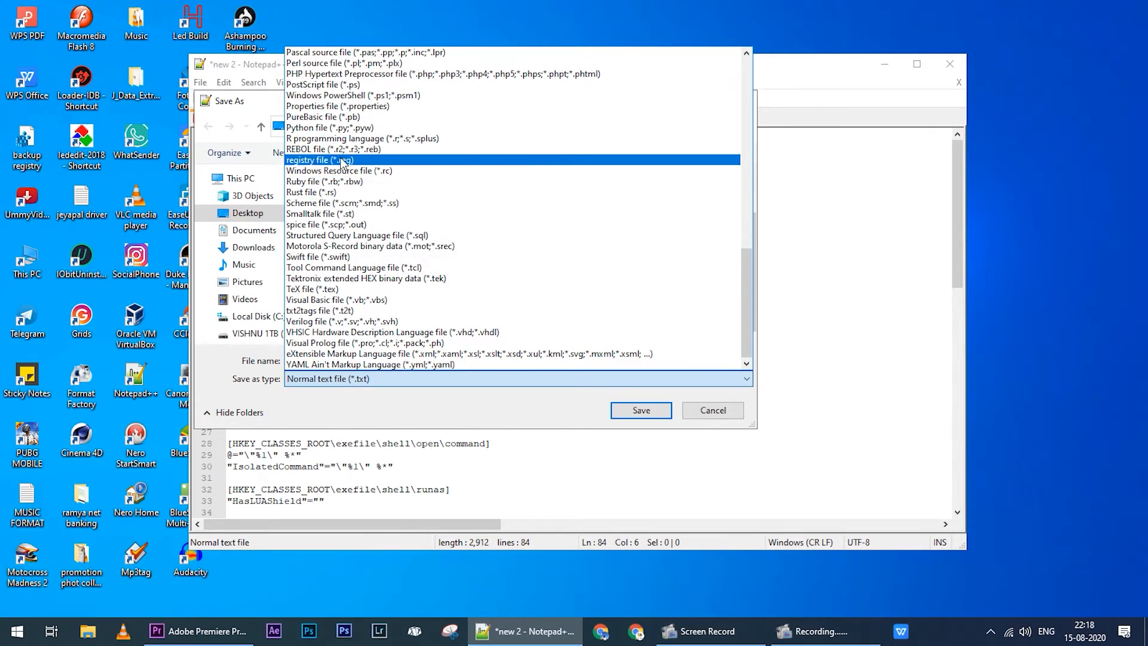
{"action": "left_click", "coordinate": [359, 160]}
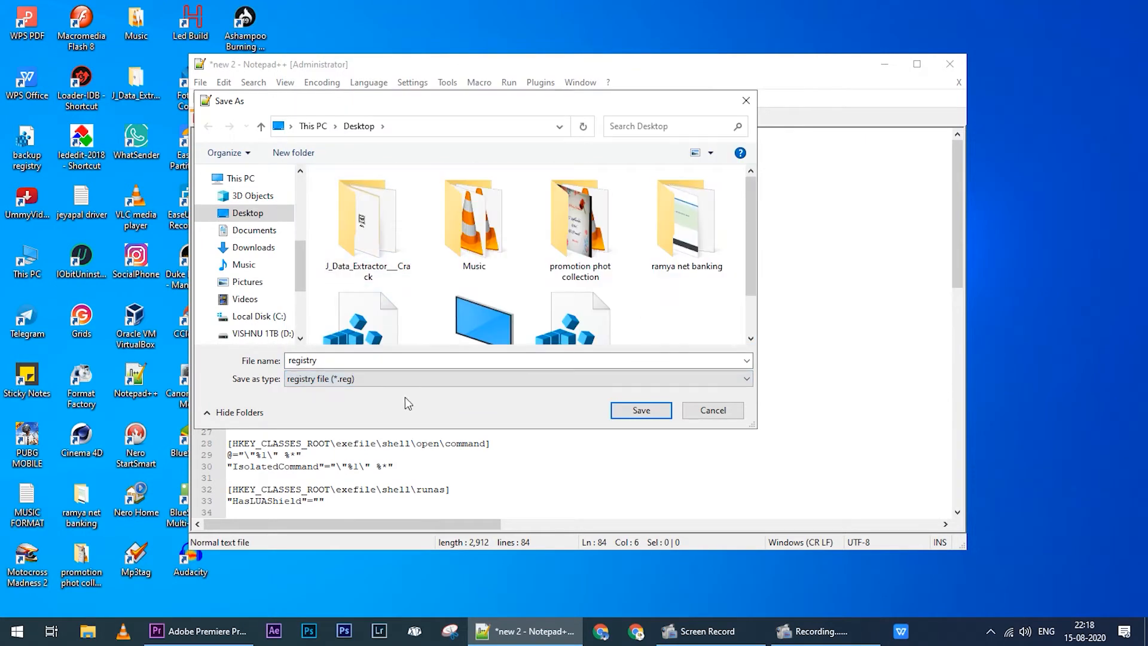
{"action": "left_click", "coordinate": [659, 409]}
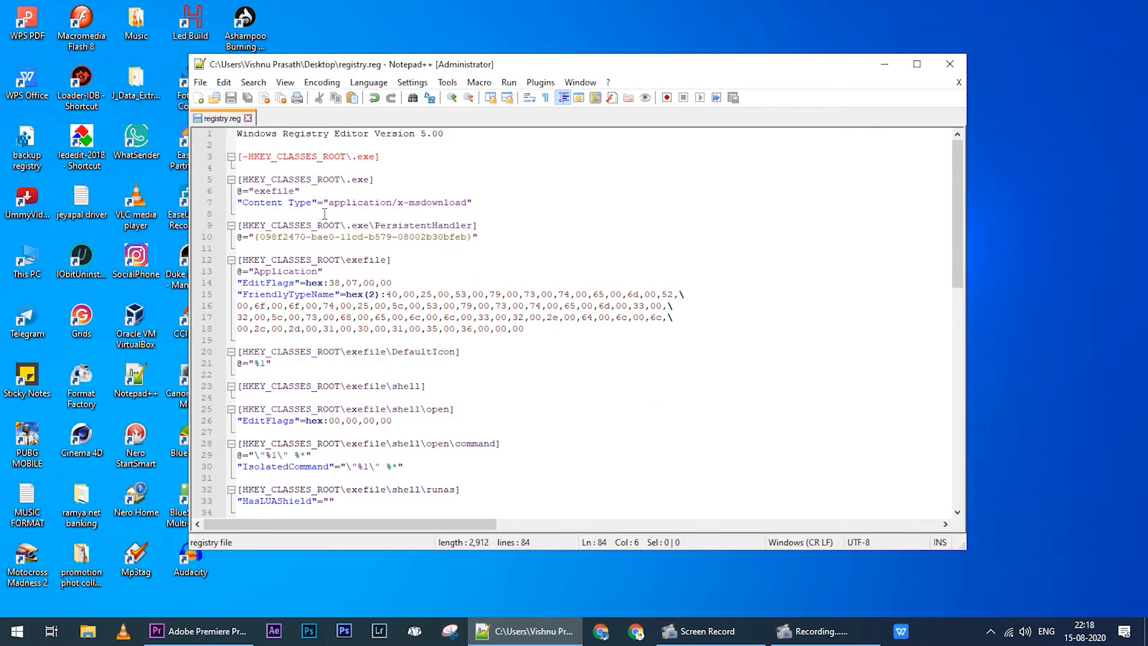
{"action": "scroll", "coordinate": [549, 362], "scroll_direction": "down", "scroll_amount": 12}
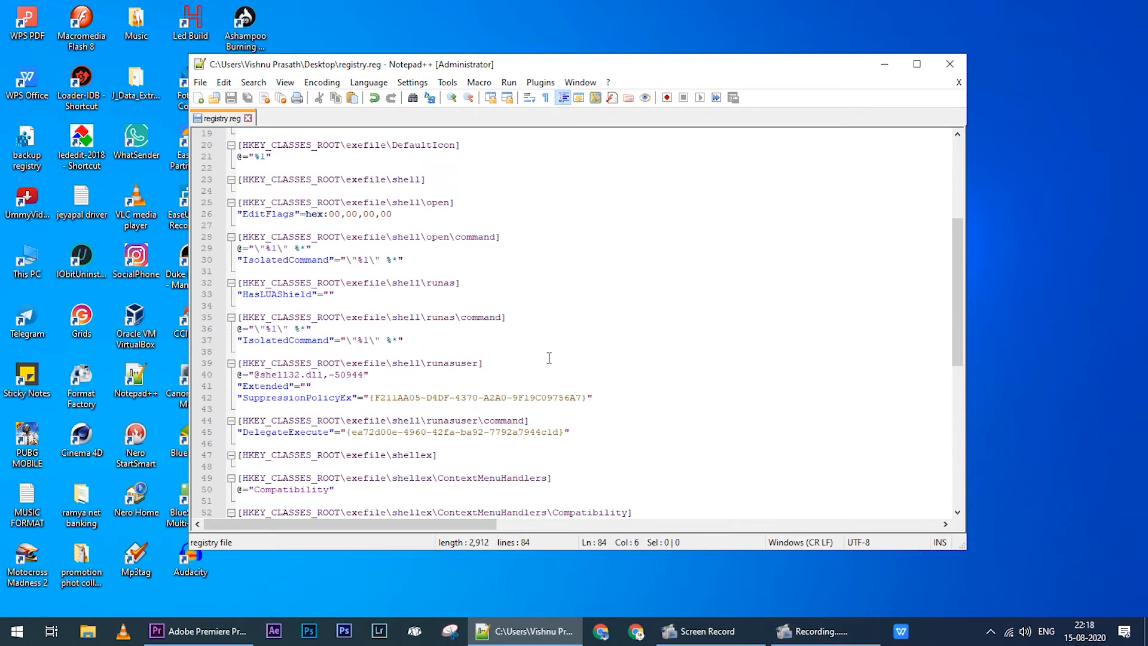
{"action": "scroll", "coordinate": [549, 361], "scroll_direction": "down", "scroll_amount": 5}
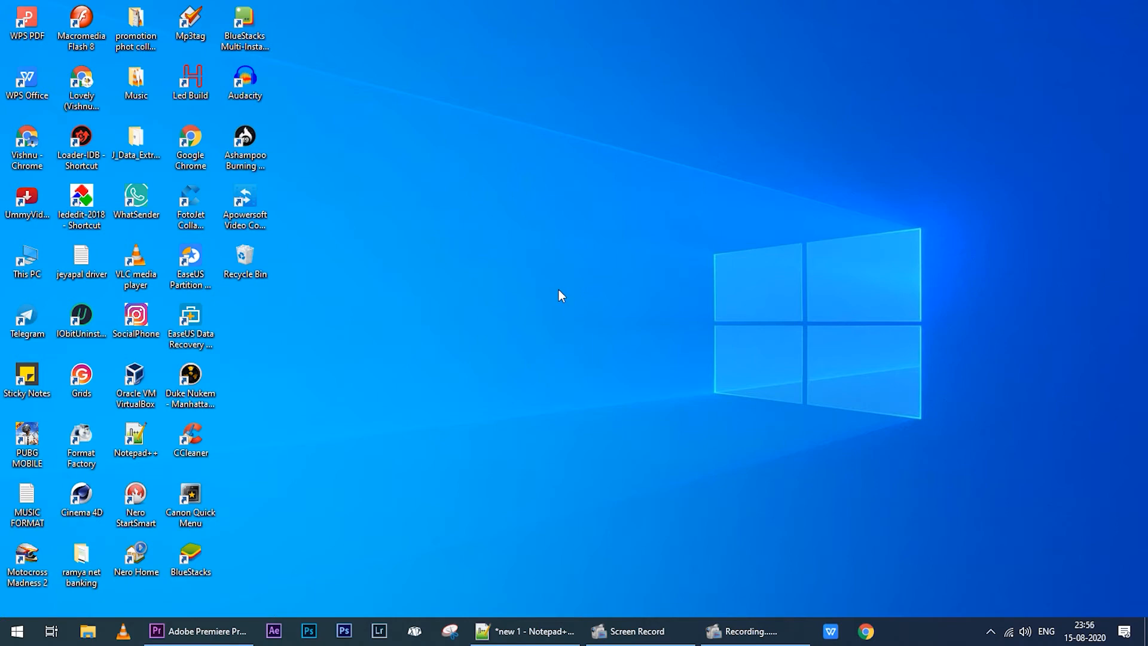
Step: Open the standard Windows Notepad and paste the copied registry text into the blank document
{"action": "key", "text": "super"}
{"action": "type", "text": "notepad"}
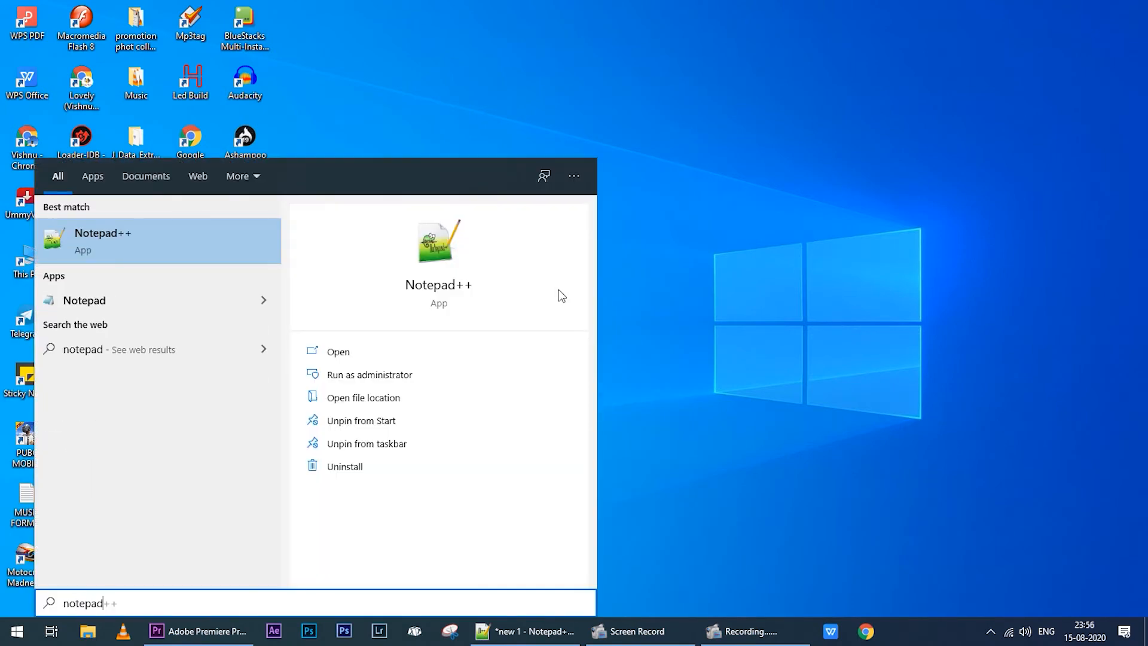
{"action": "left_click", "coordinate": [111, 305]}
{"action": "key", "text": "ctrl+v"}
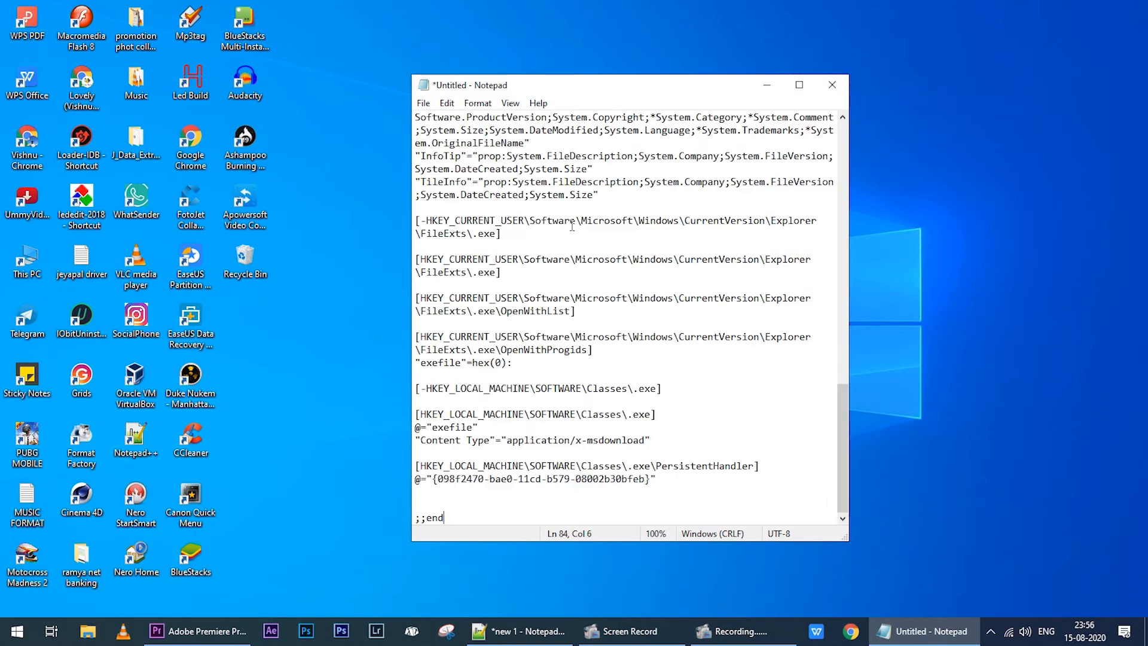
Step: Maximize the Notepad window and start saving the document under a new name on the Desktop with the file type All Files
{"action": "left_click", "coordinate": [799, 84]}
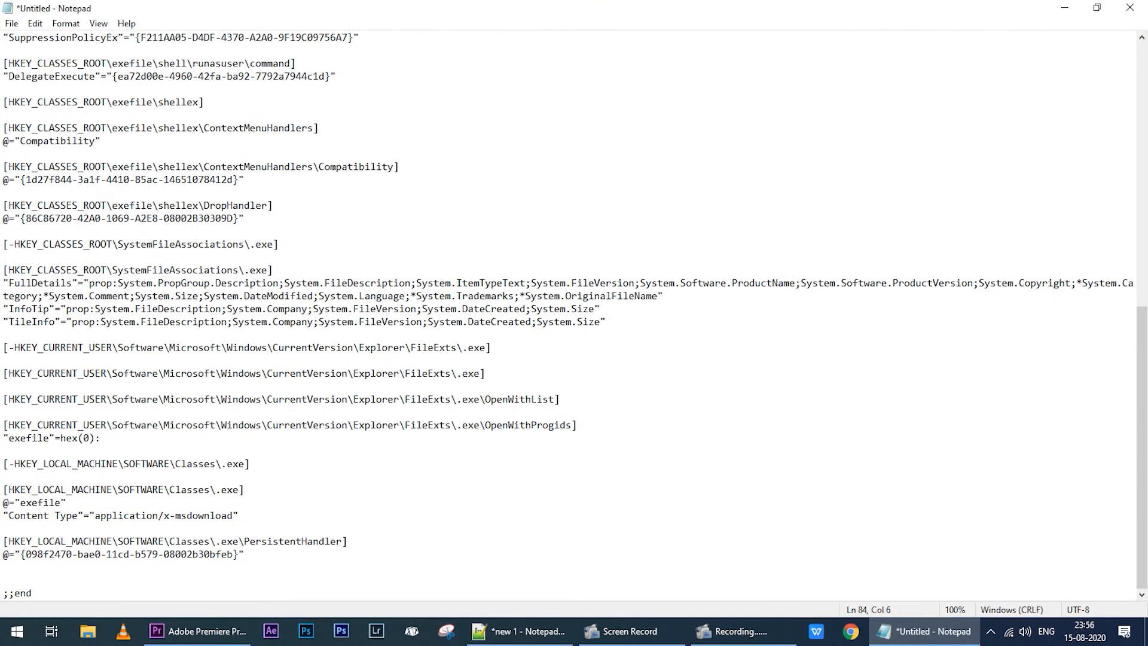
{"action": "left_click", "coordinate": [12, 24]}
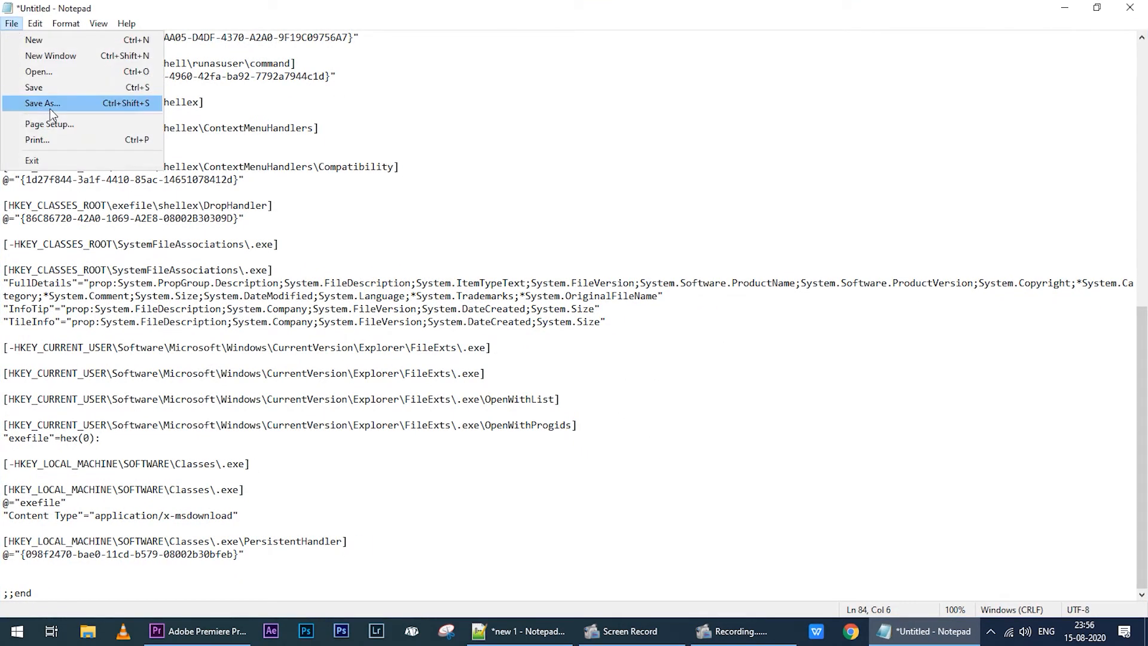
{"action": "left_click", "coordinate": [49, 107]}
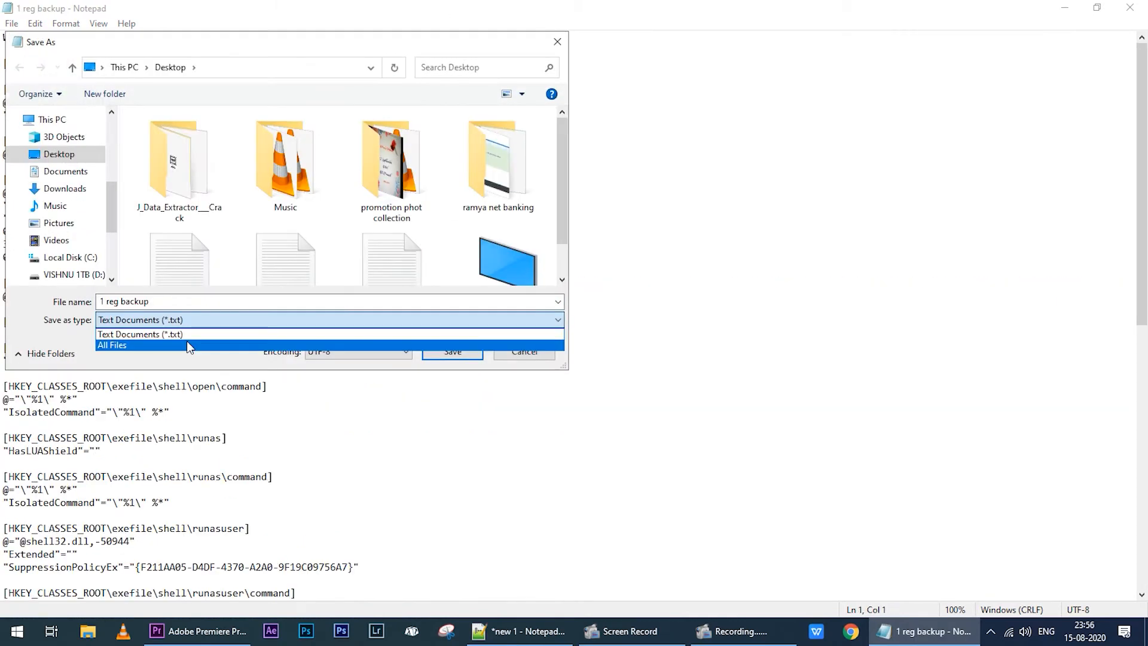
{"action": "left_click", "coordinate": [188, 344]}
{"action": "left_click", "coordinate": [369, 353]}
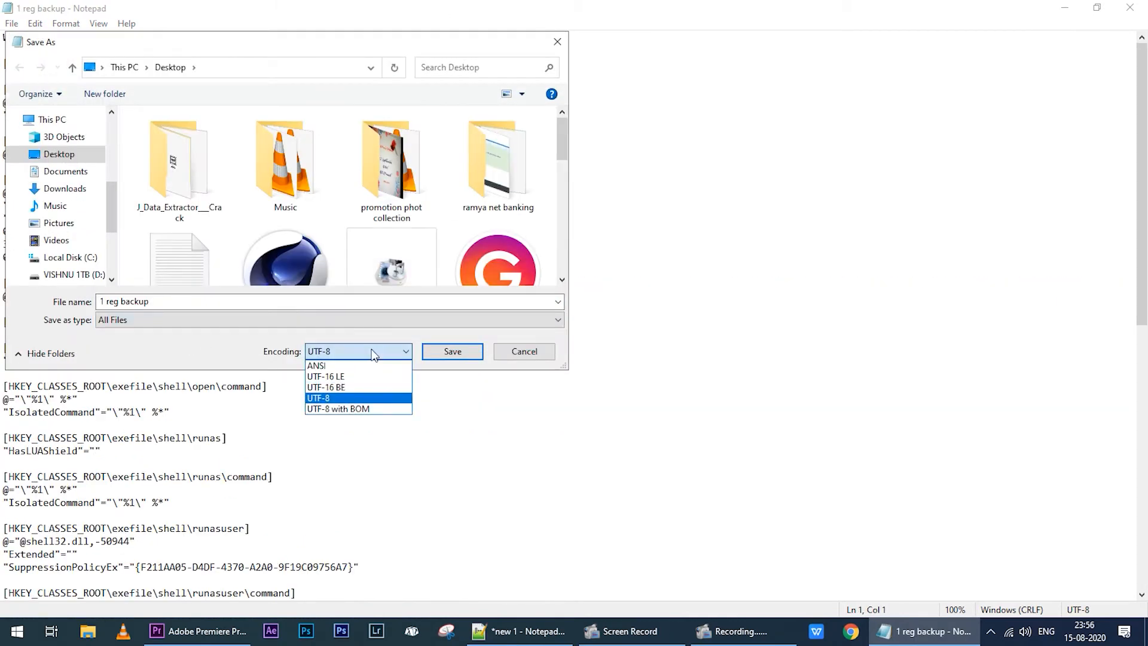
{"action": "left_click", "coordinate": [335, 366]}
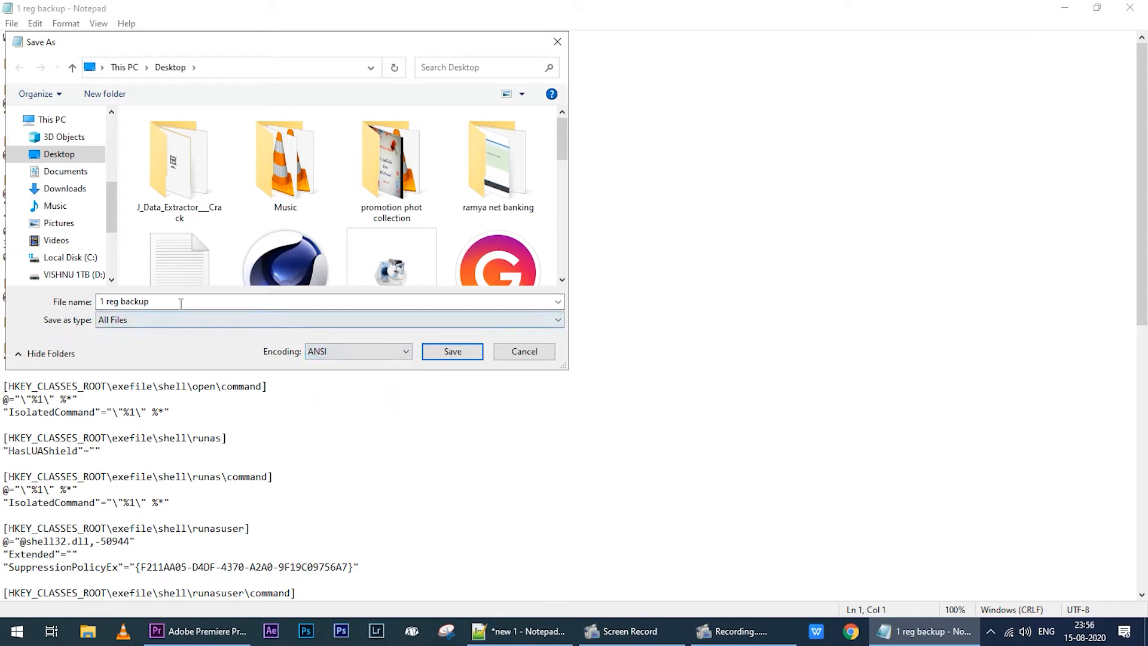
{"action": "left_click", "coordinate": [329, 353]}
{"action": "left_click", "coordinate": [340, 399]}
Step: Name the file "1 reg backup.reg", save it to the Desktop and close Notepad
{"action": "left_click", "coordinate": [135, 301]}
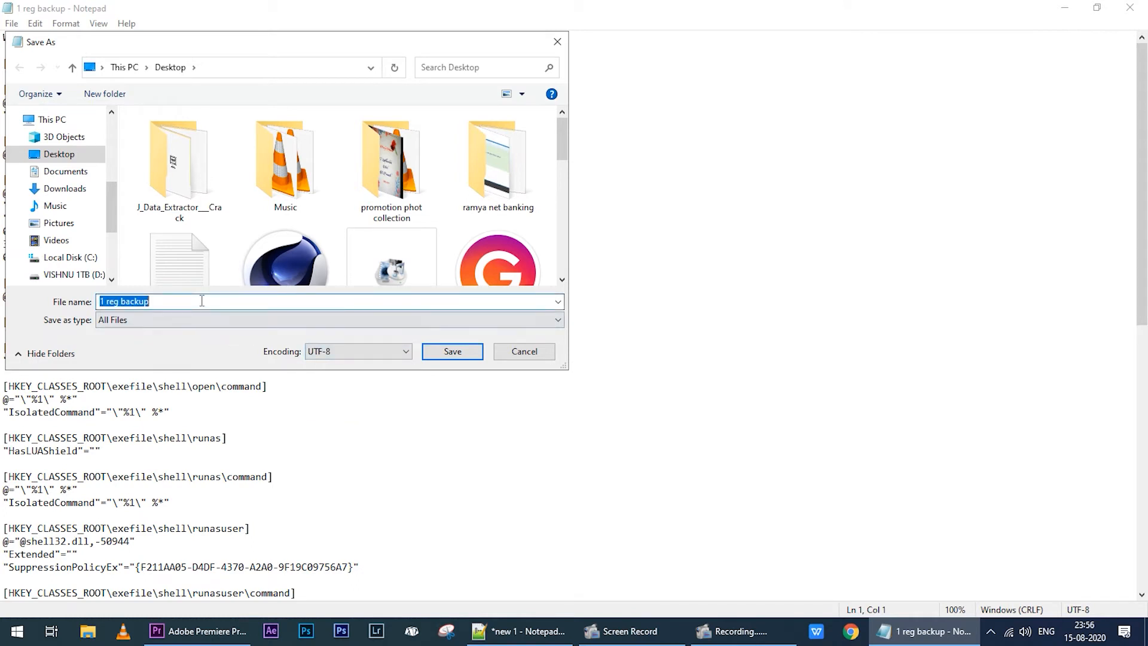
{"action": "left_click", "coordinate": [121, 301]}
{"action": "left_click", "coordinate": [177, 301]}
{"action": "type", "text": ".reg"}
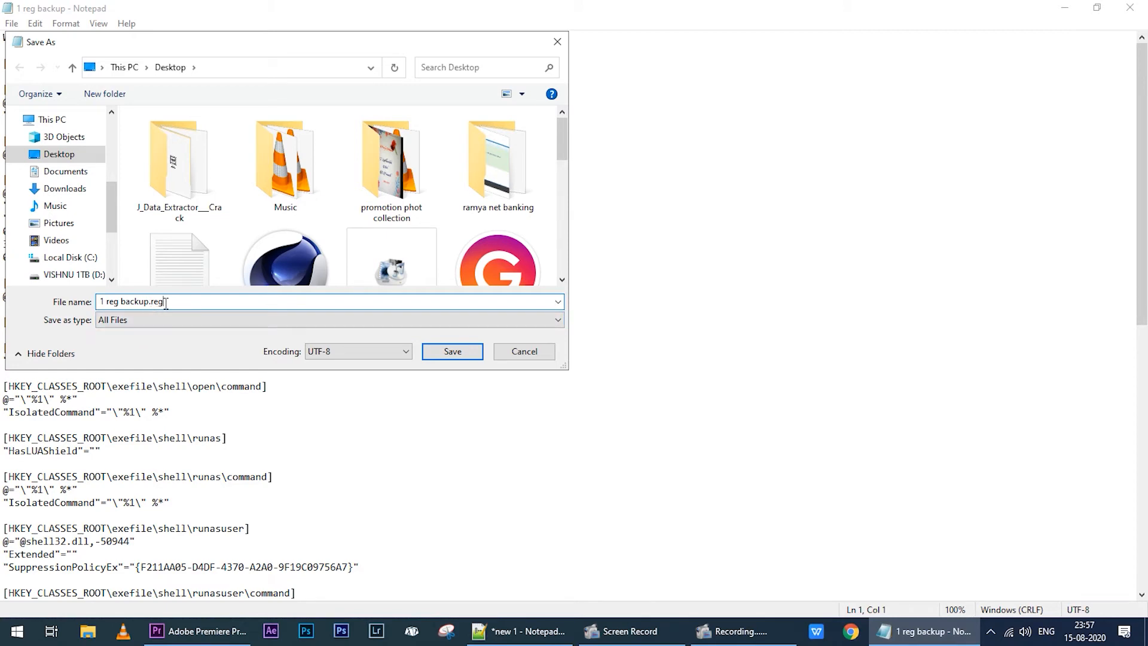
{"action": "left_click", "coordinate": [436, 350]}
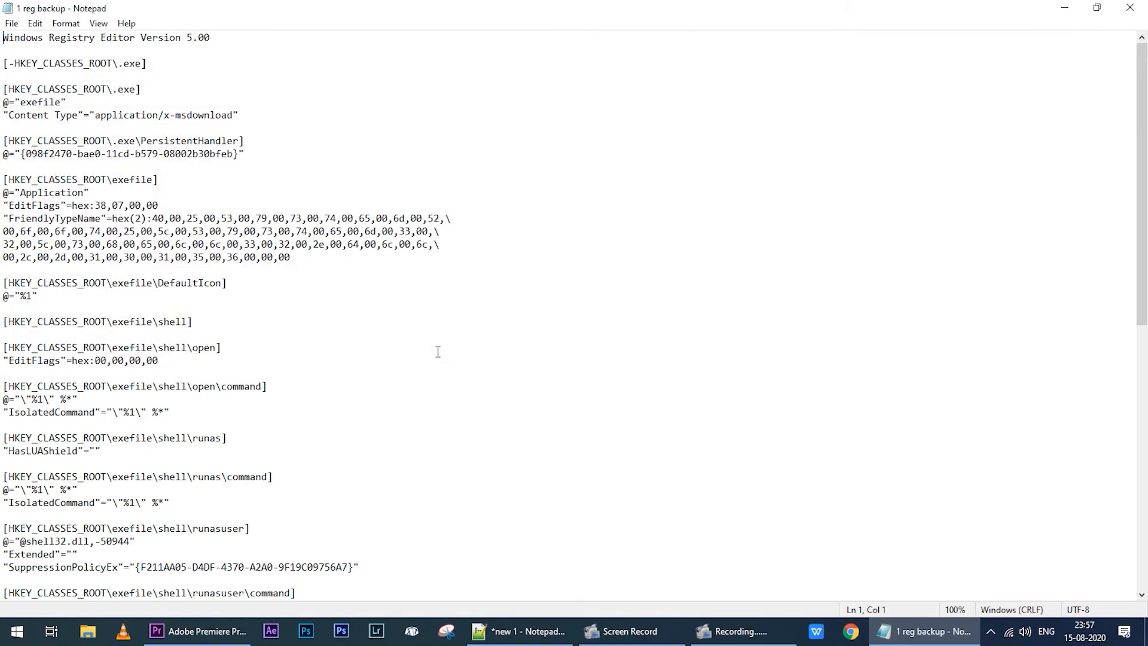
{"action": "left_click", "coordinate": [1130, 7]}
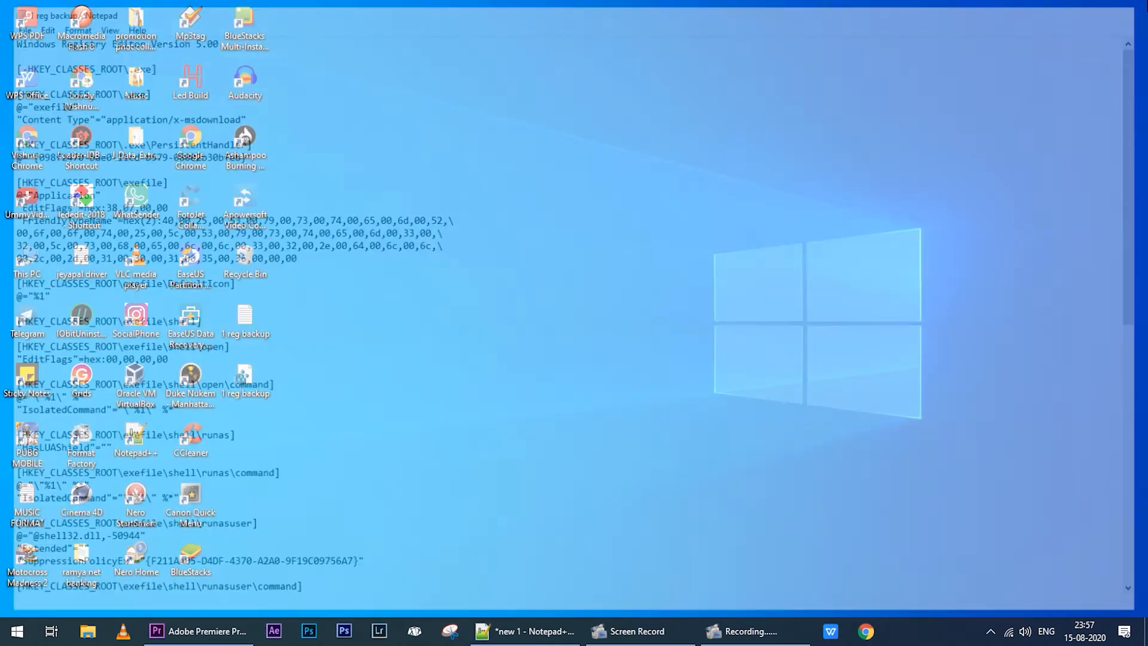
Step: Arrange the registry file and the Registry Backup text document next to each other in the empty area of the desktop
{"action": "left_click_drag", "start_coordinate": [248, 376], "coordinate": [690, 254]}
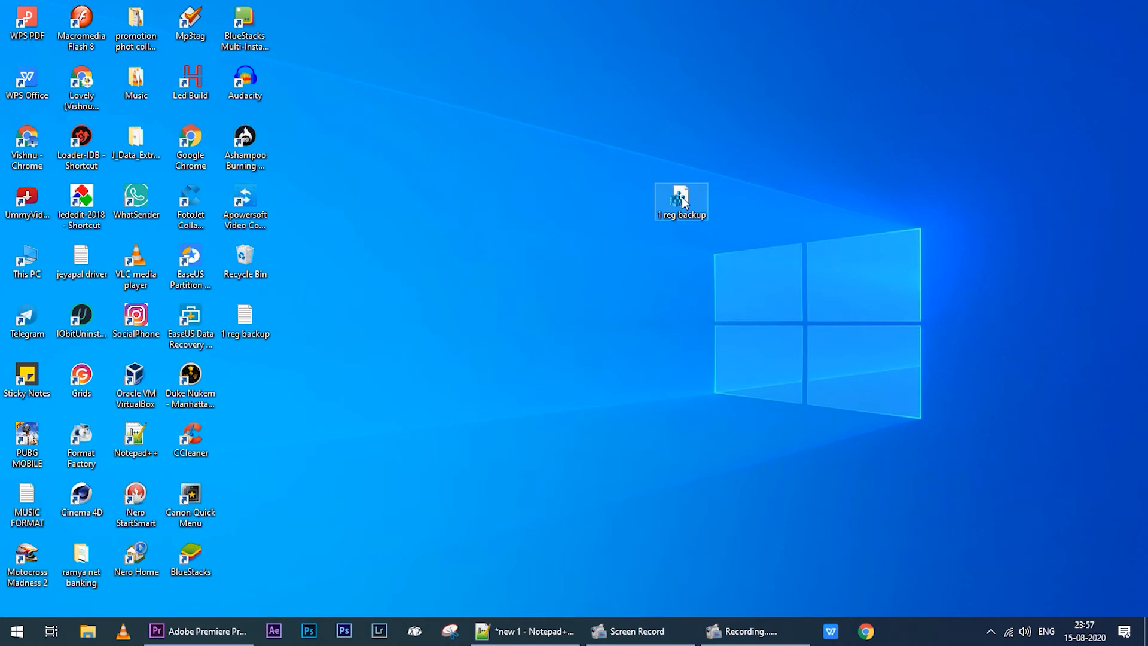
{"action": "left_click_drag", "start_coordinate": [682, 204], "coordinate": [325, 257]}
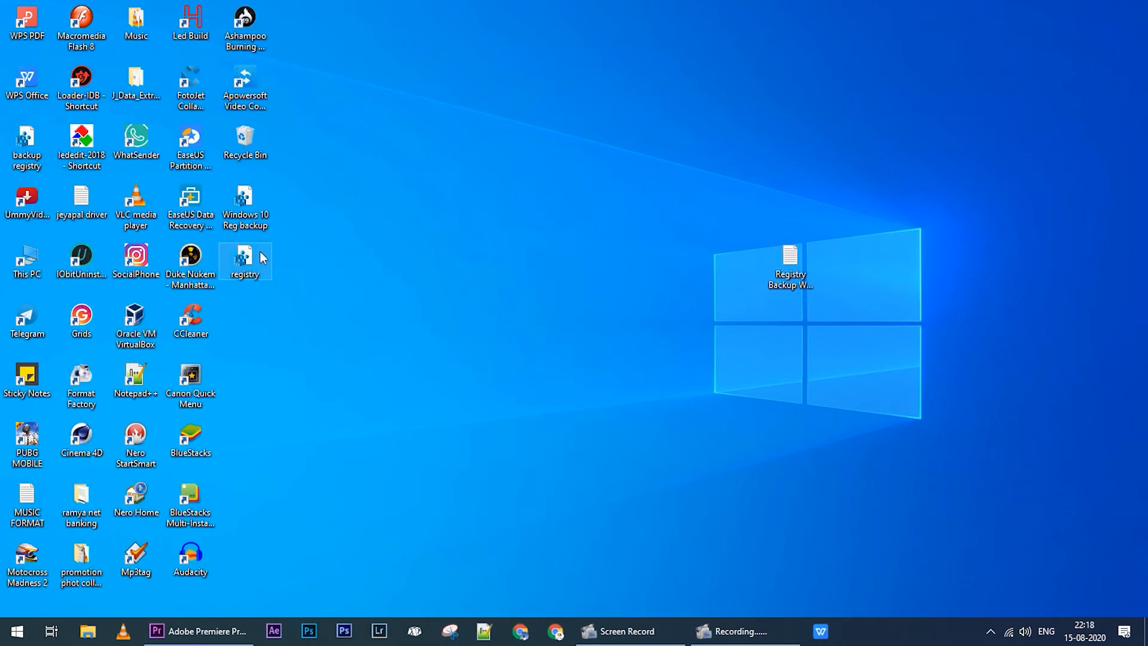
{"action": "left_click_drag", "start_coordinate": [263, 257], "coordinate": [526, 207]}
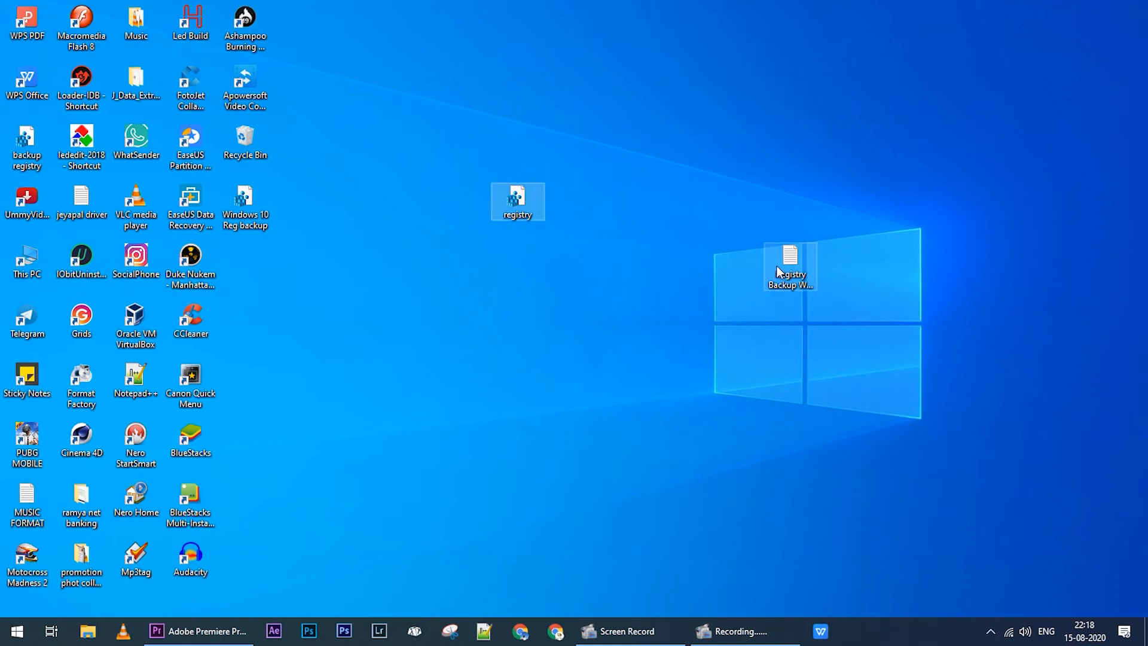
{"action": "left_click_drag", "start_coordinate": [518, 202], "coordinate": [683, 208]}
{"action": "left_click_drag", "start_coordinate": [790, 260], "coordinate": [855, 198]}
{"action": "left_click", "coordinate": [679, 202]}
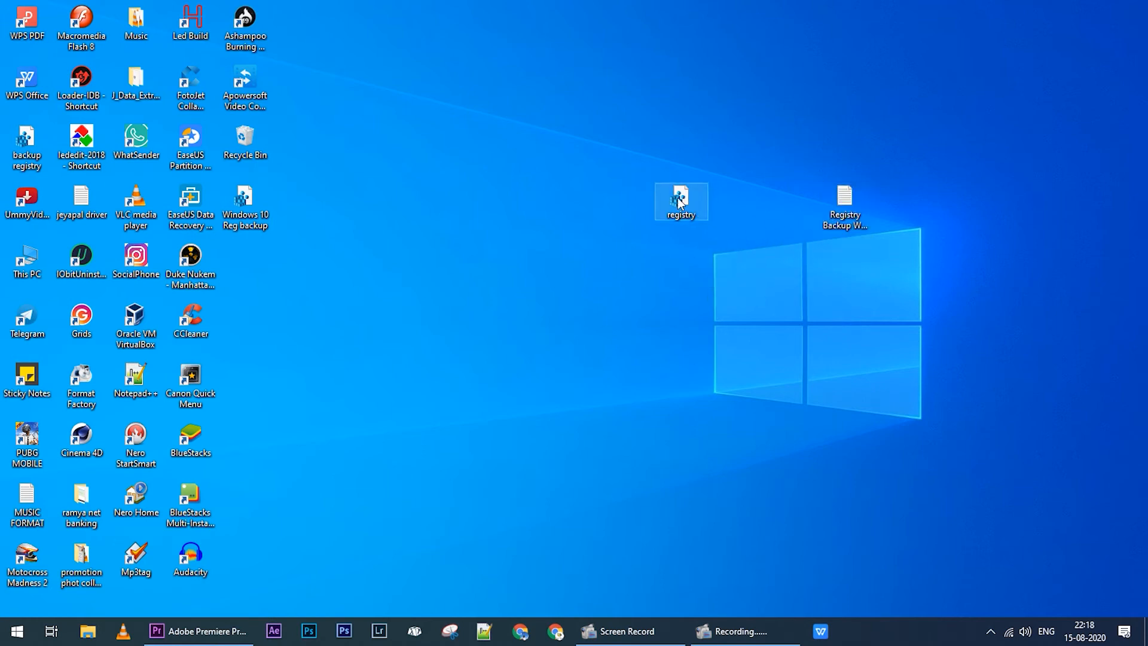
{"action": "left_click_drag", "start_coordinate": [679, 202], "coordinate": [738, 230]}
{"action": "left_click", "coordinate": [742, 264]}
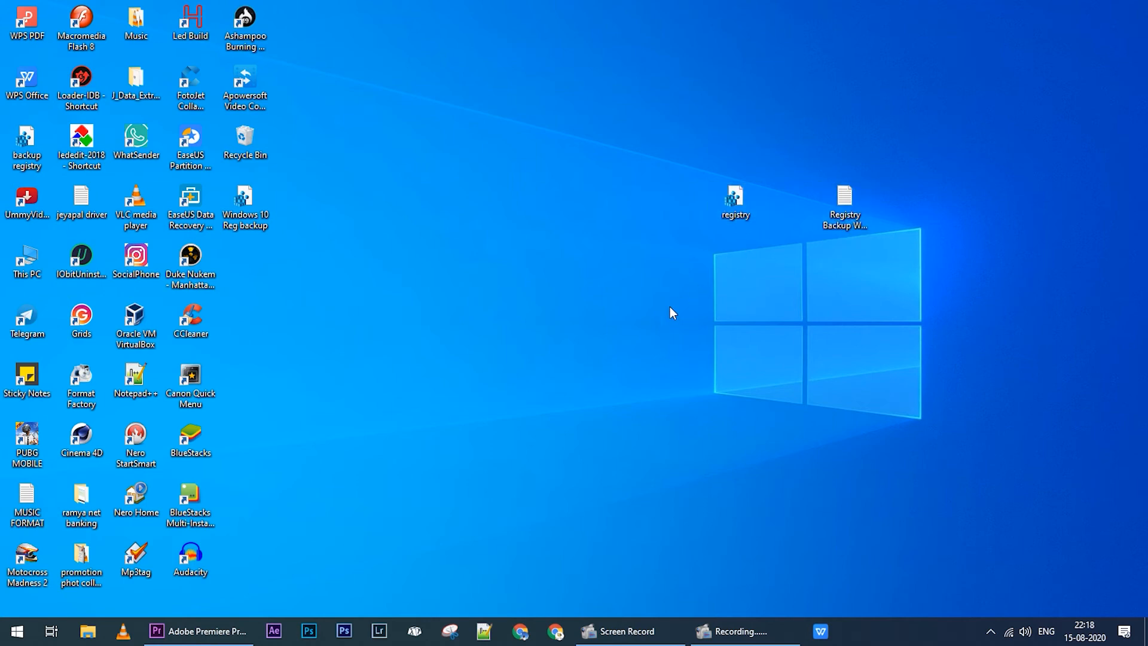
Step: Search Windows for "reg" and open Registry Editor
{"action": "key", "text": "super"}
{"action": "type", "text": "reg"}
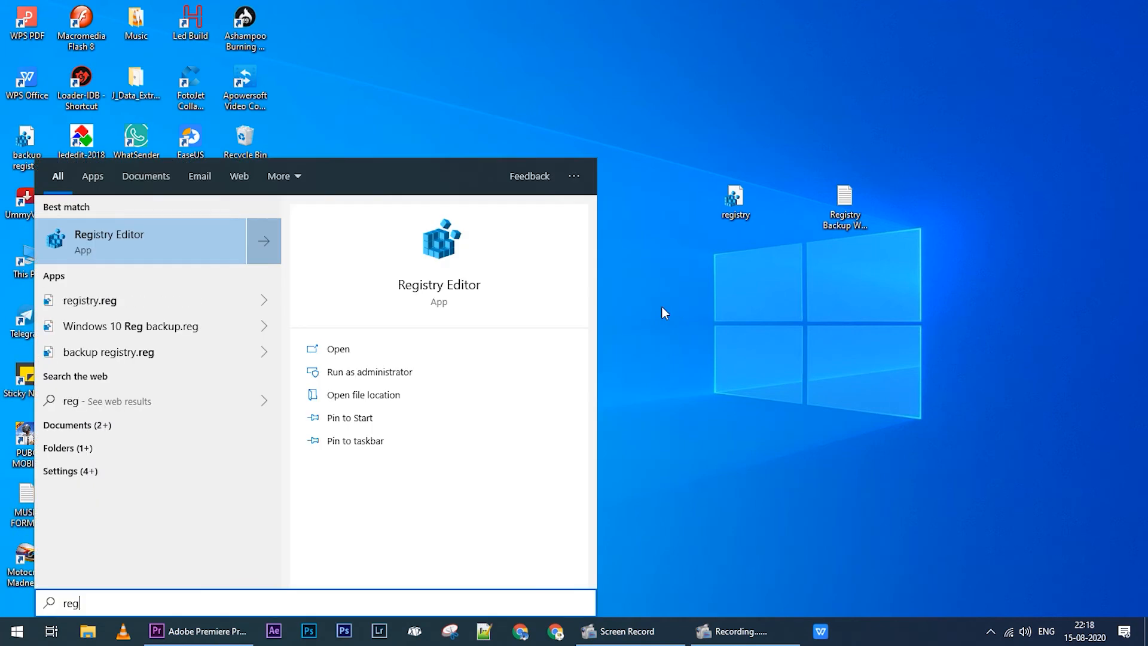
{"action": "left_click", "coordinate": [159, 241]}
Step: Import the "registry" file from the Desktop into the Windows registry and close Registry Editor
{"action": "left_click", "coordinate": [330, 193]}
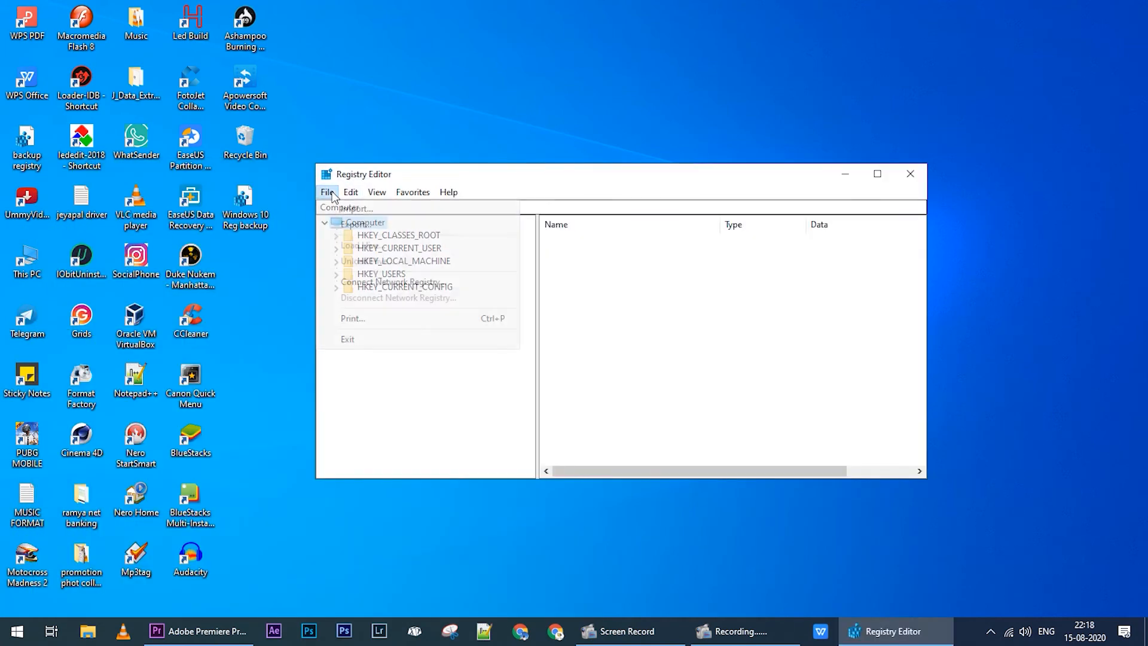
{"action": "left_click", "coordinate": [354, 209]}
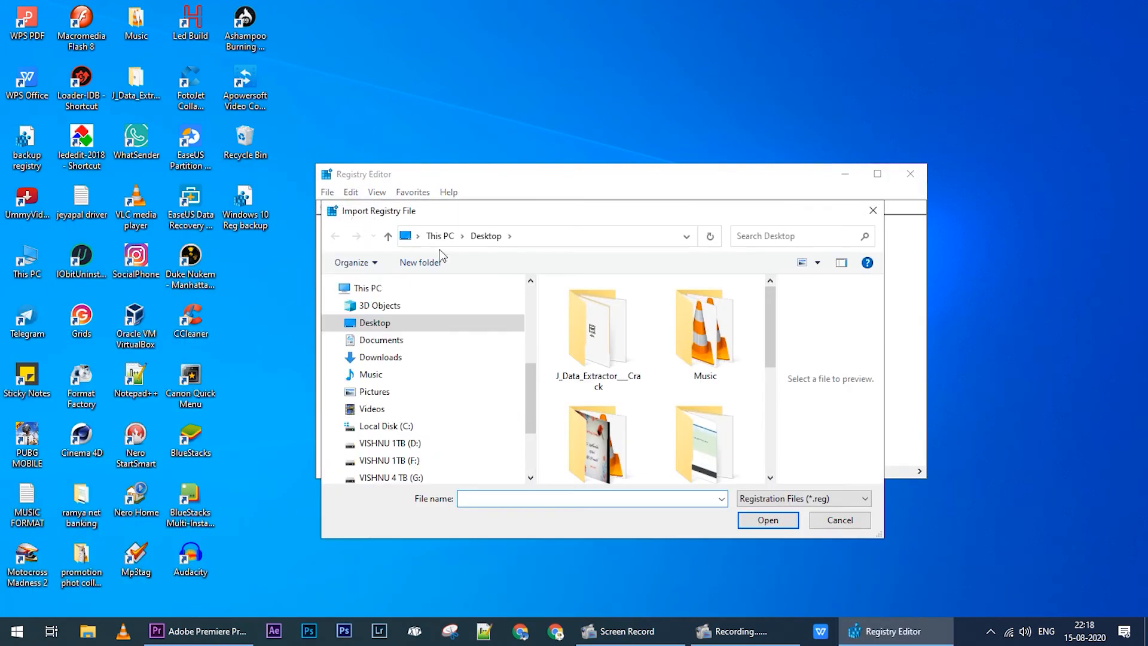
{"action": "scroll", "coordinate": [723, 378], "scroll_direction": "down", "scroll_amount": 5}
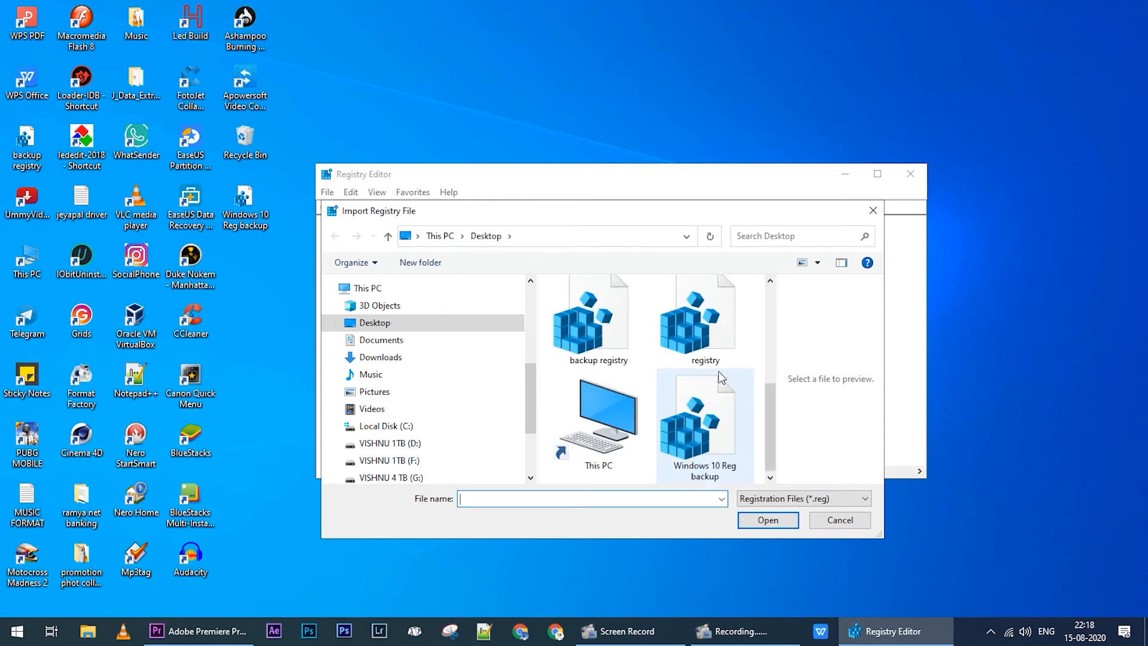
{"action": "left_click", "coordinate": [696, 339]}
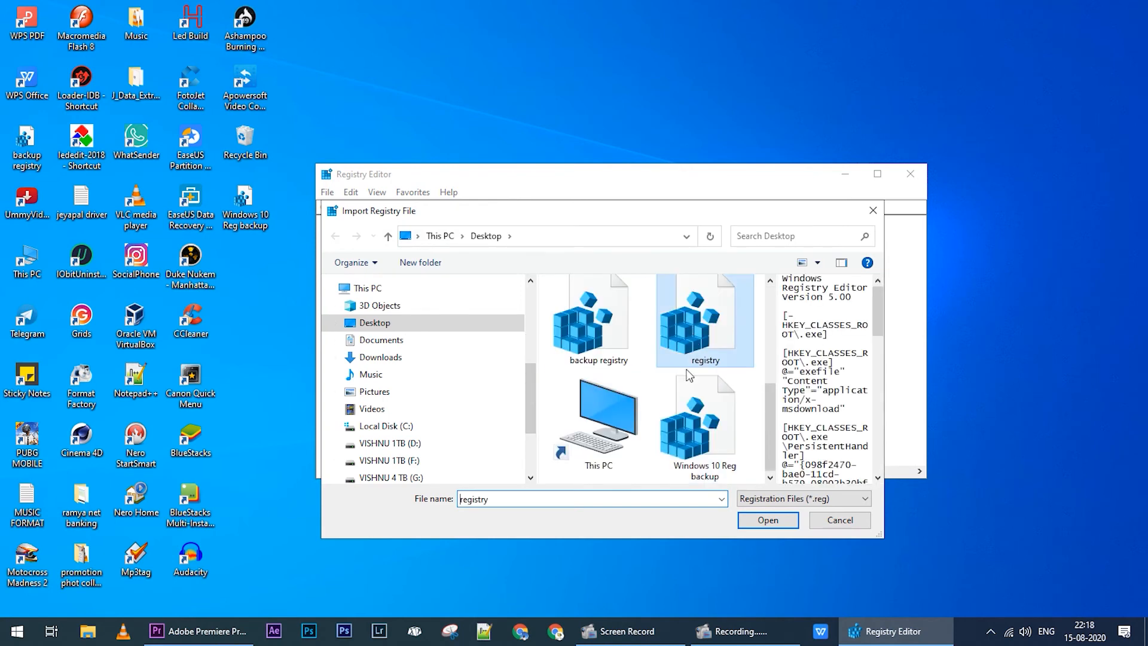
{"action": "left_click", "coordinate": [767, 520]}
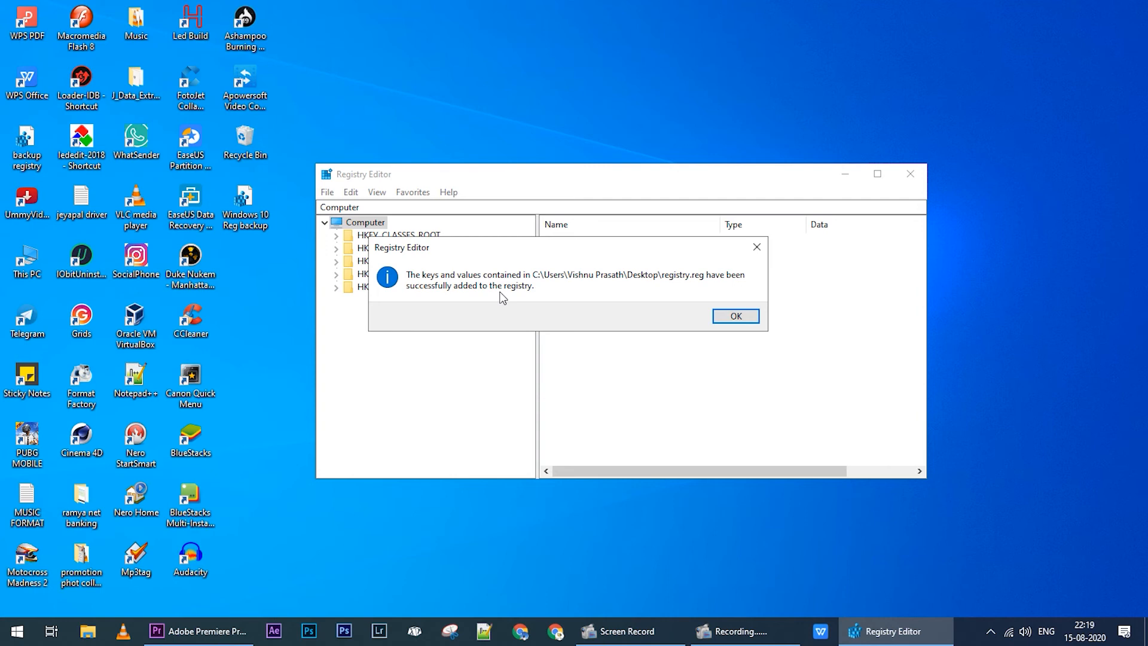
{"action": "left_click", "coordinate": [734, 317]}
{"action": "left_click_drag", "start_coordinate": [634, 178], "coordinate": [620, 172]}
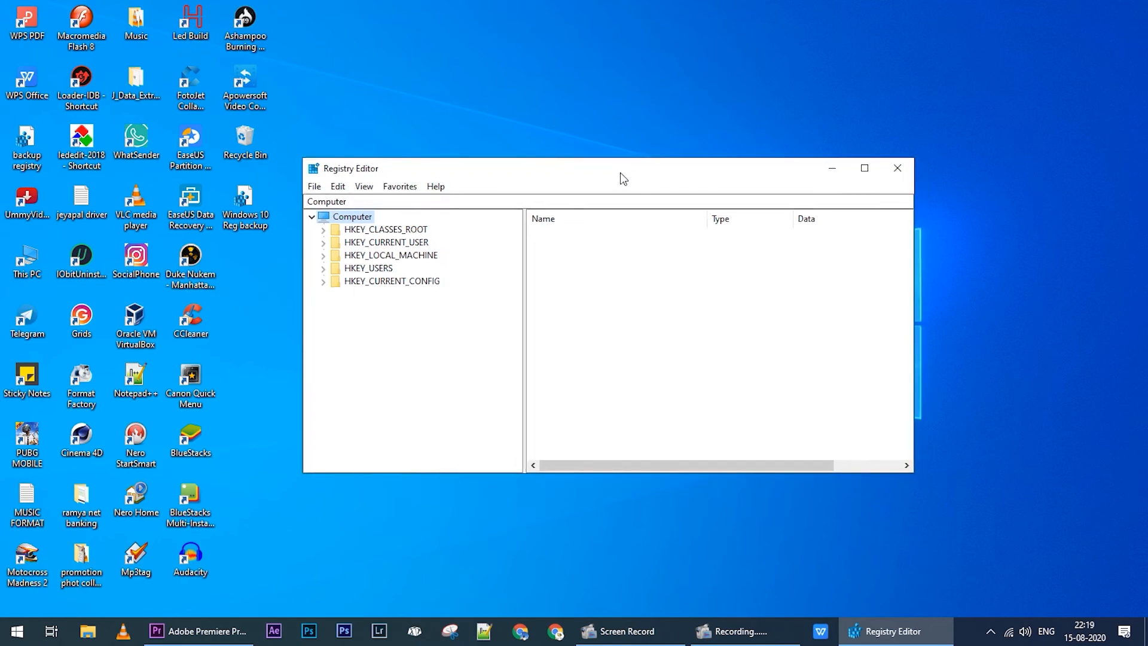
{"action": "left_click", "coordinate": [897, 168]}
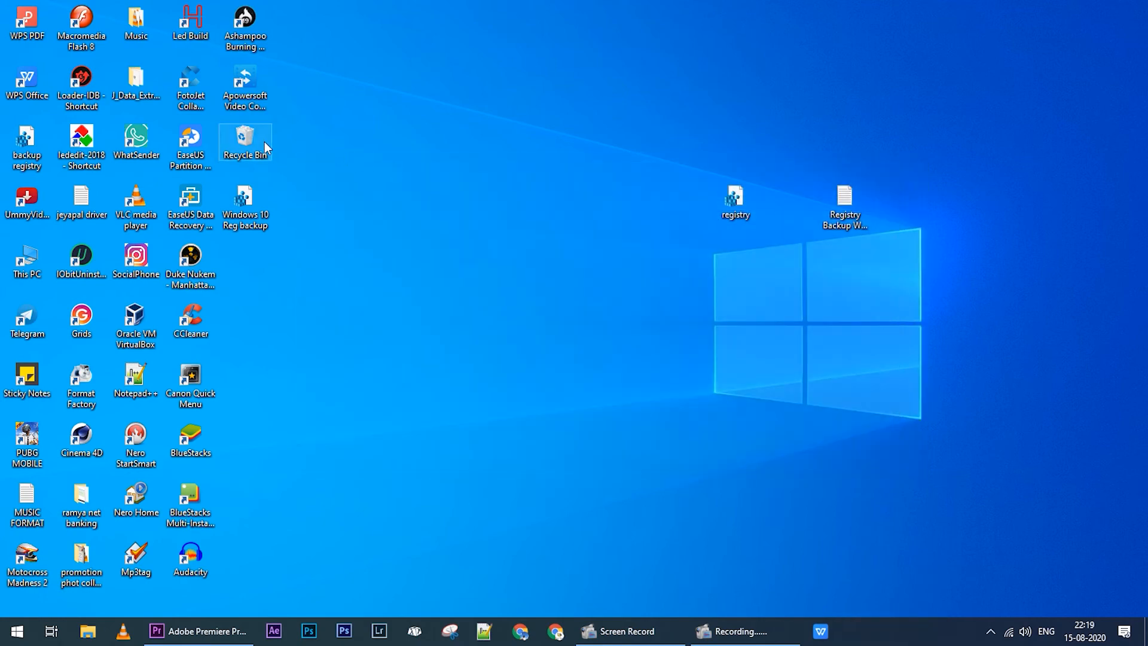
Step: Permanently delete all items in the Recycle Bin and close its window
{"action": "double_click", "coordinate": [265, 141]}
{"action": "key", "text": "ctrl+a"}
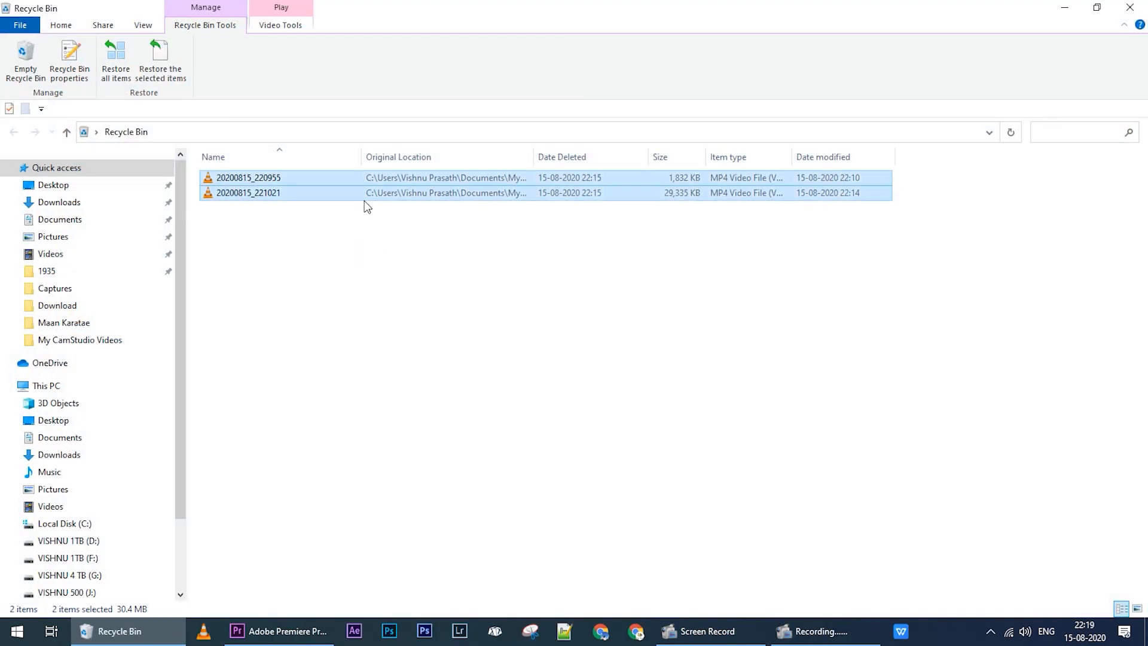
{"action": "key", "text": "Delete"}
{"action": "key", "text": "Return"}
{"action": "left_click", "coordinate": [1130, 7]}
Step: Refresh the desktop several times
{"action": "right_click", "coordinate": [408, 243]}
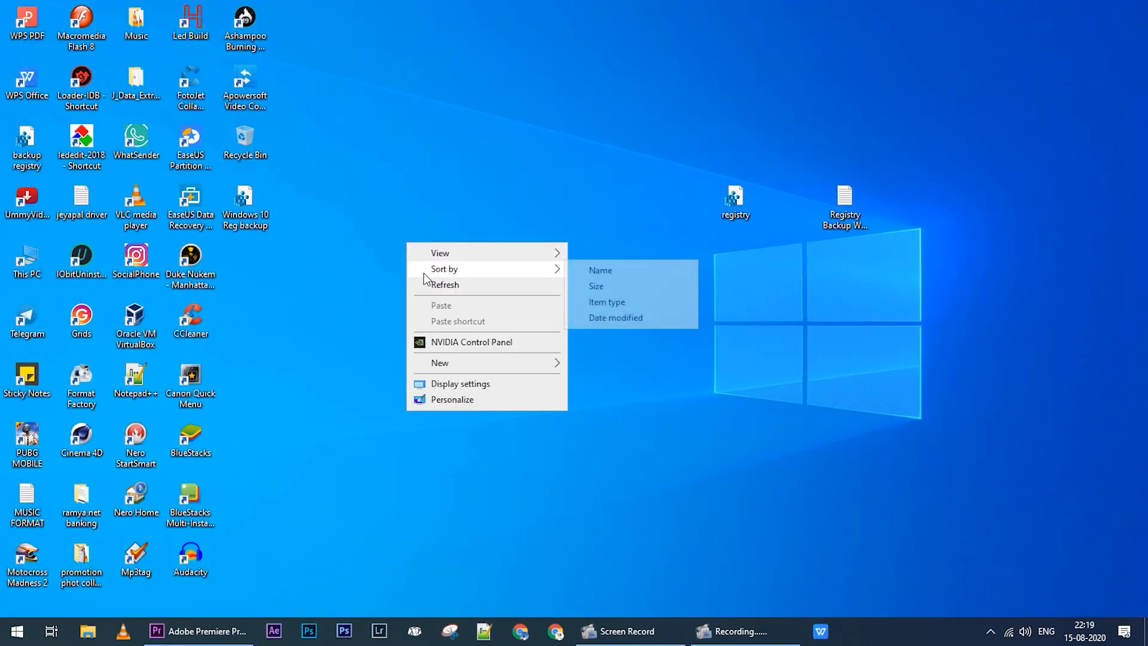
{"action": "left_click", "coordinate": [445, 284]}
{"action": "right_click", "coordinate": [472, 322]}
{"action": "left_click", "coordinate": [503, 361]}
{"action": "right_click", "coordinate": [464, 265]}
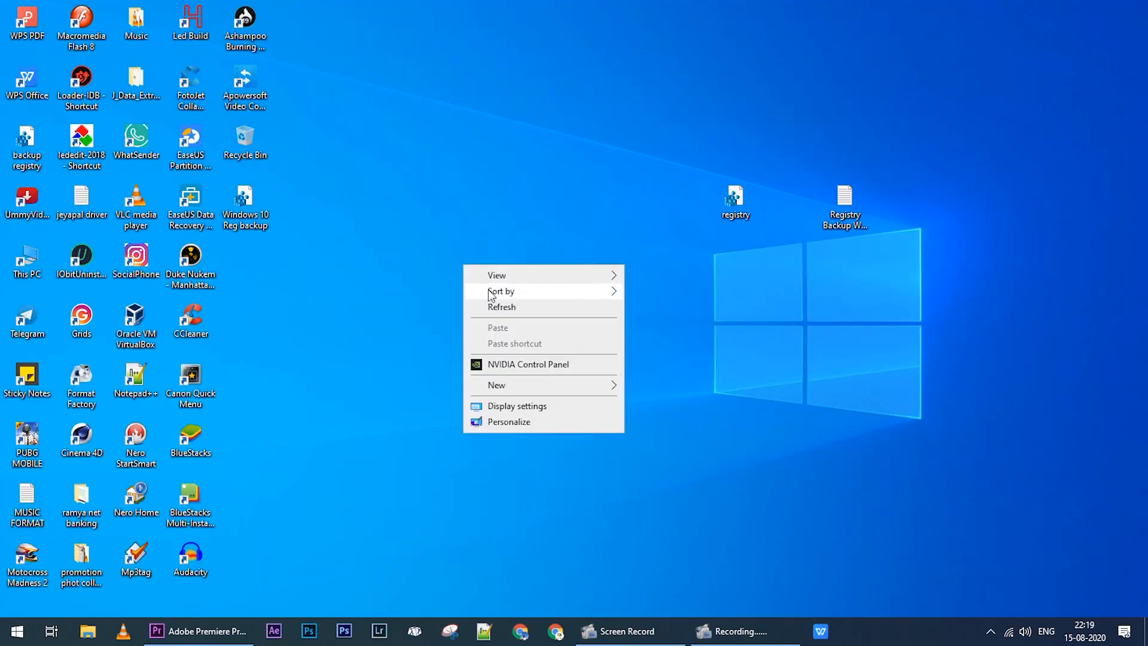
{"action": "left_click", "coordinate": [500, 307]}
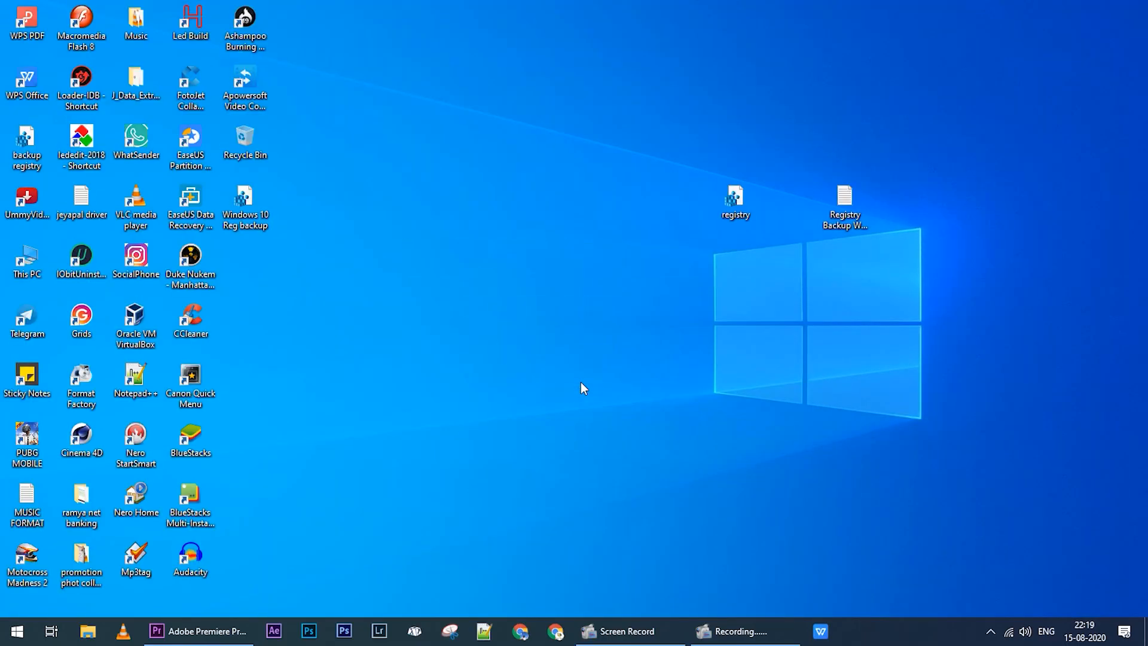